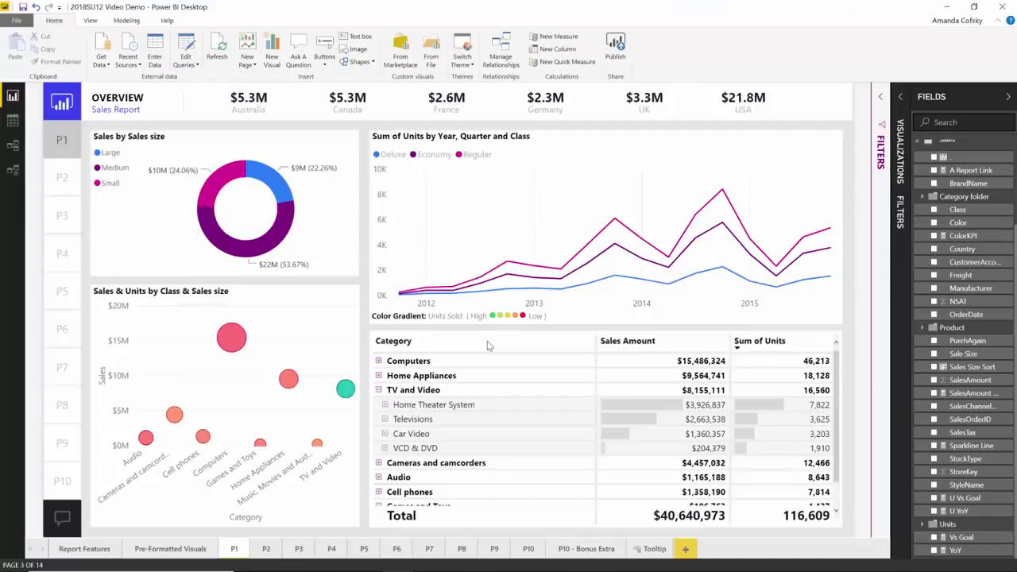
Step: Shrink the Sum of Units line chart's bottom edge, nudge it down, then extend its top slightly
{"action": "left_click", "coordinate": [424, 221]}
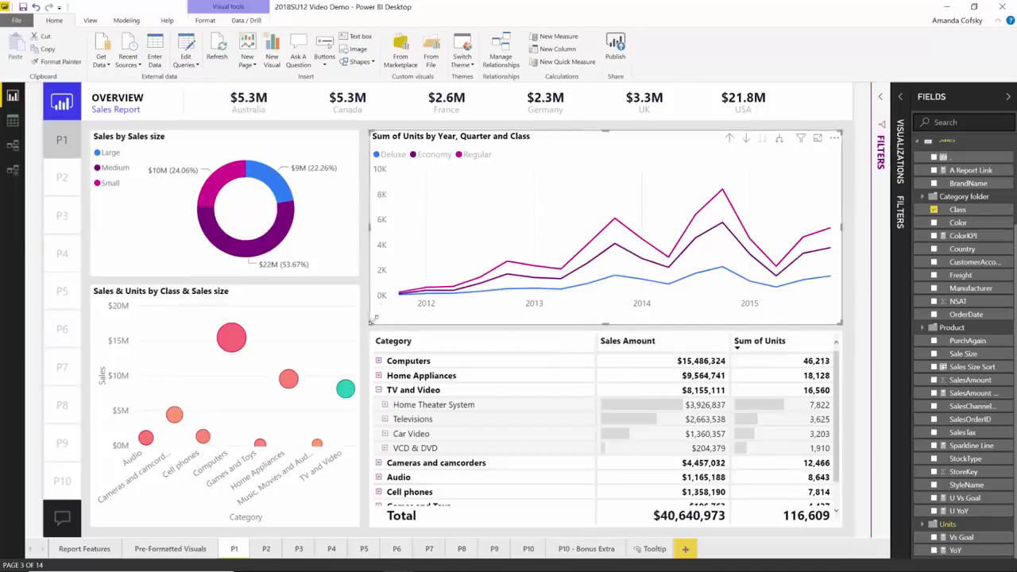
{"action": "mouse_move", "coordinate": [372, 320]}
{"action": "left_mouse_down"}
{"action": "mouse_move", "coordinate": [371, 305]}
{"action": "mouse_move", "coordinate": [370, 321]}
{"action": "left_mouse_up"}
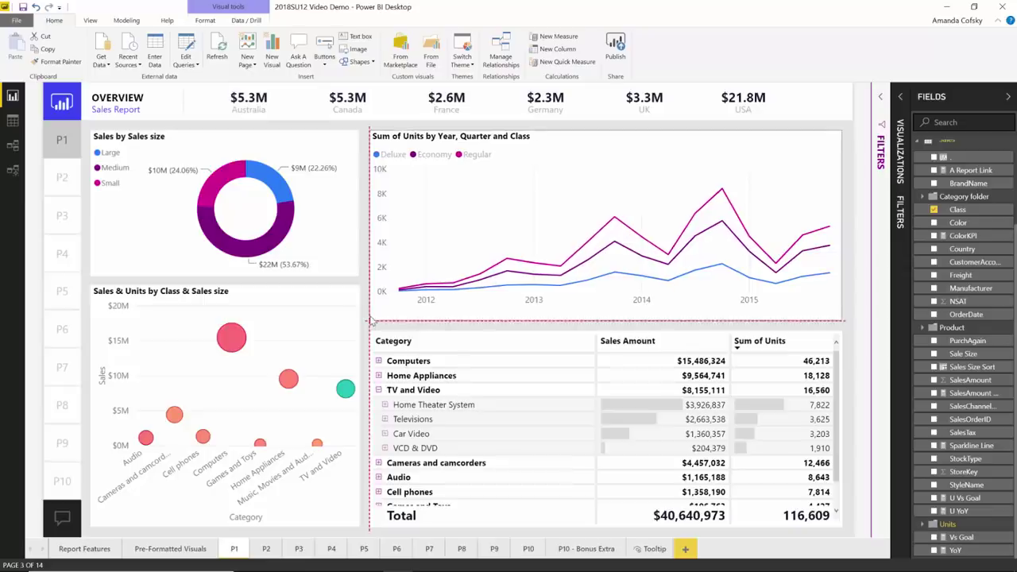
{"action": "mouse_move", "coordinate": [371, 318]}
{"action": "left_mouse_down"}
{"action": "mouse_move", "coordinate": [372, 307]}
{"action": "mouse_move", "coordinate": [372, 329]}
{"action": "mouse_move", "coordinate": [371, 311]}
{"action": "mouse_move", "coordinate": [371, 321]}
{"action": "left_mouse_up"}
{"action": "left_click_drag", "start_coordinate": [548, 131], "coordinate": [538, 149]}
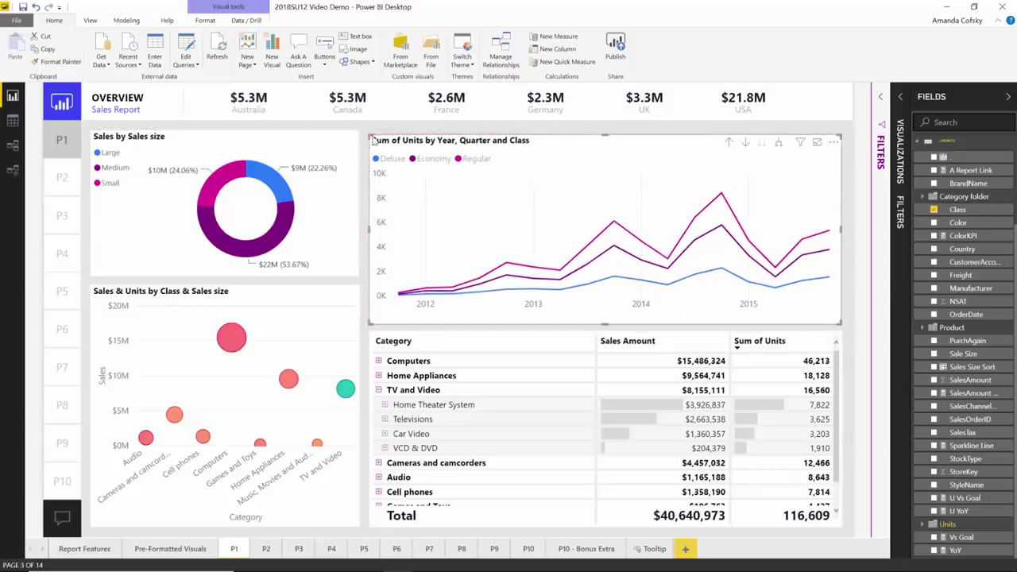
{"action": "left_click_drag", "start_coordinate": [367, 130], "coordinate": [366, 126]}
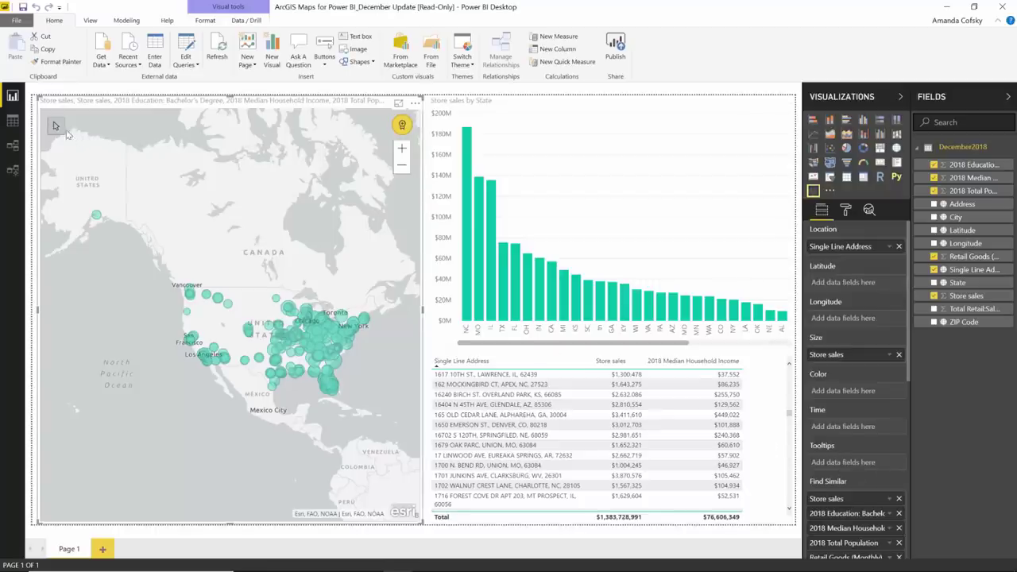
Step: Bring up the selection toolbar on the ArcGIS Maps report's store sales map
{"action": "mouse_move", "coordinate": [66, 134]}
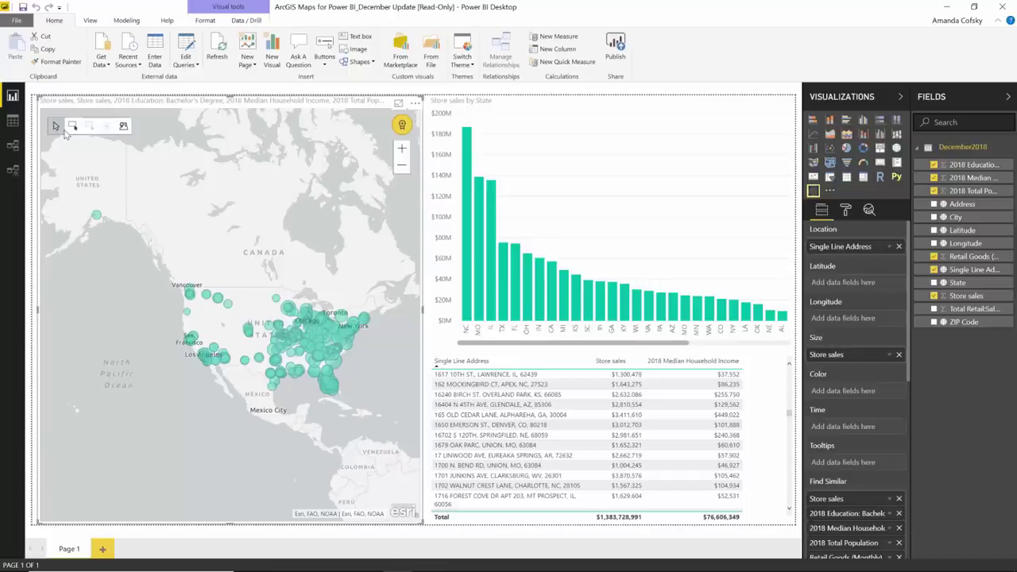
{"action": "left_click", "coordinate": [123, 127]}
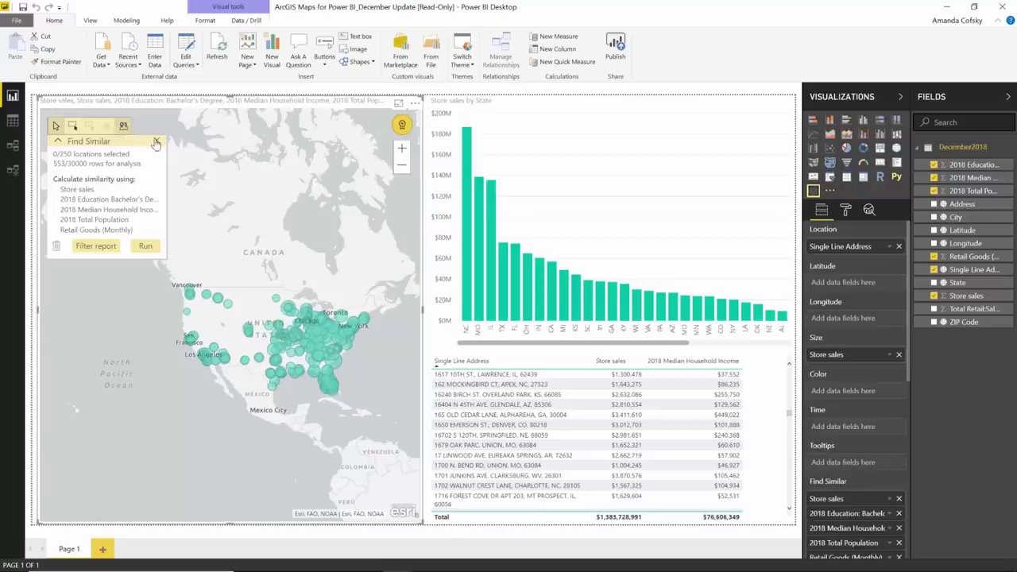
{"action": "left_click", "coordinate": [156, 141]}
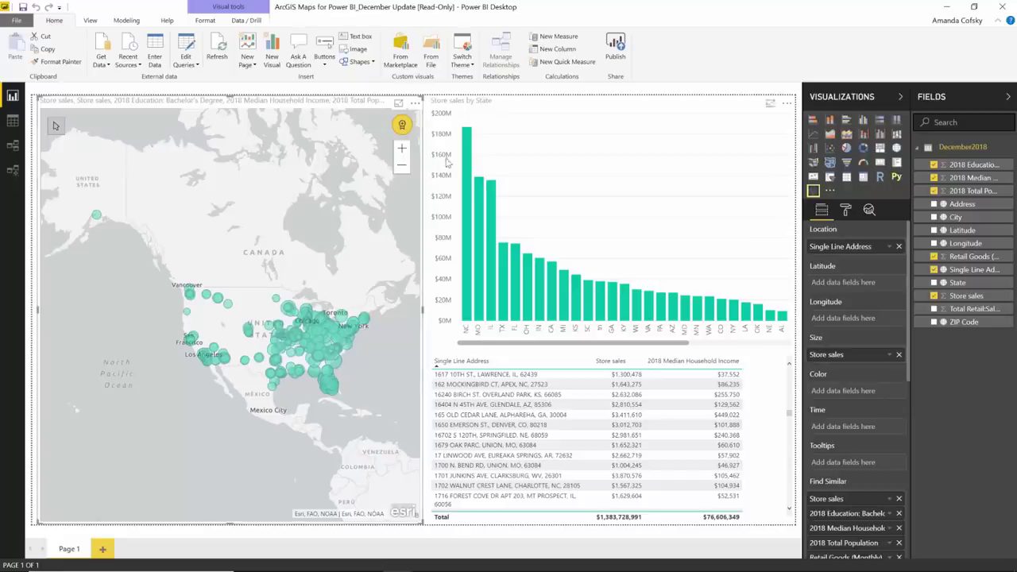
{"action": "scroll", "coordinate": [857, 391], "scroll_direction": "down", "scroll_amount": 5}
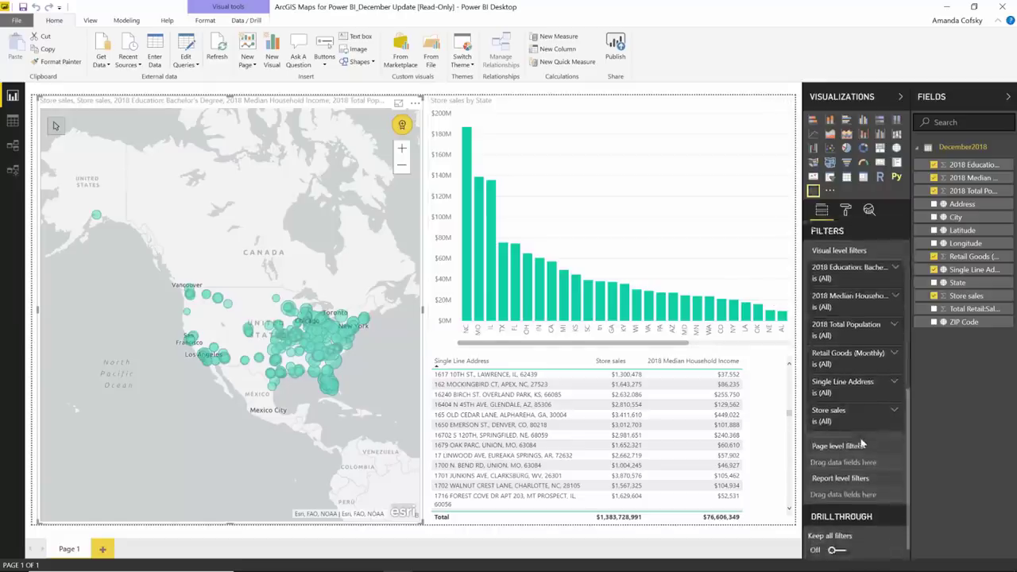
{"action": "scroll", "coordinate": [860, 444], "scroll_direction": "up", "scroll_amount": 1}
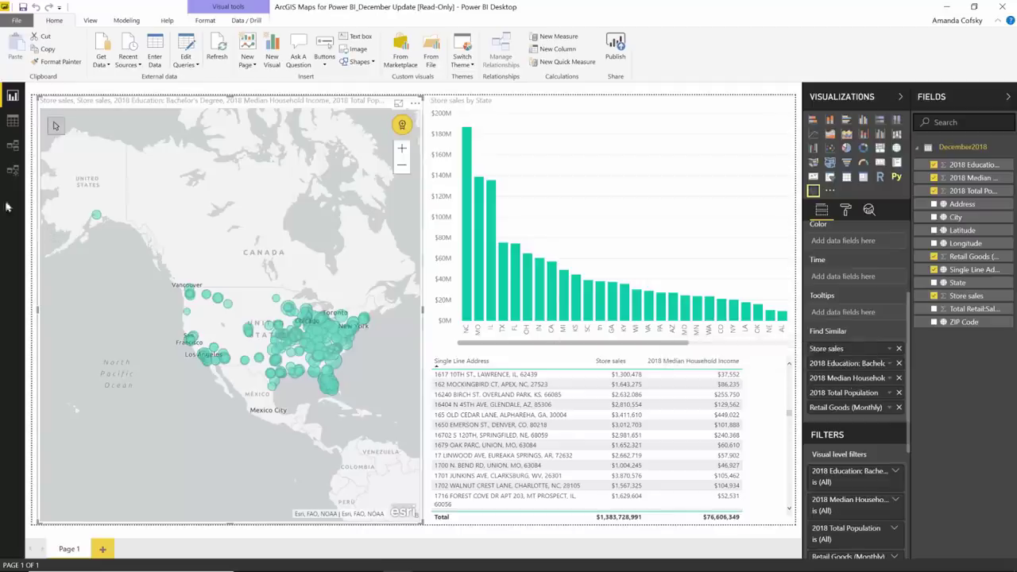
{"action": "mouse_move", "coordinate": [58, 127]}
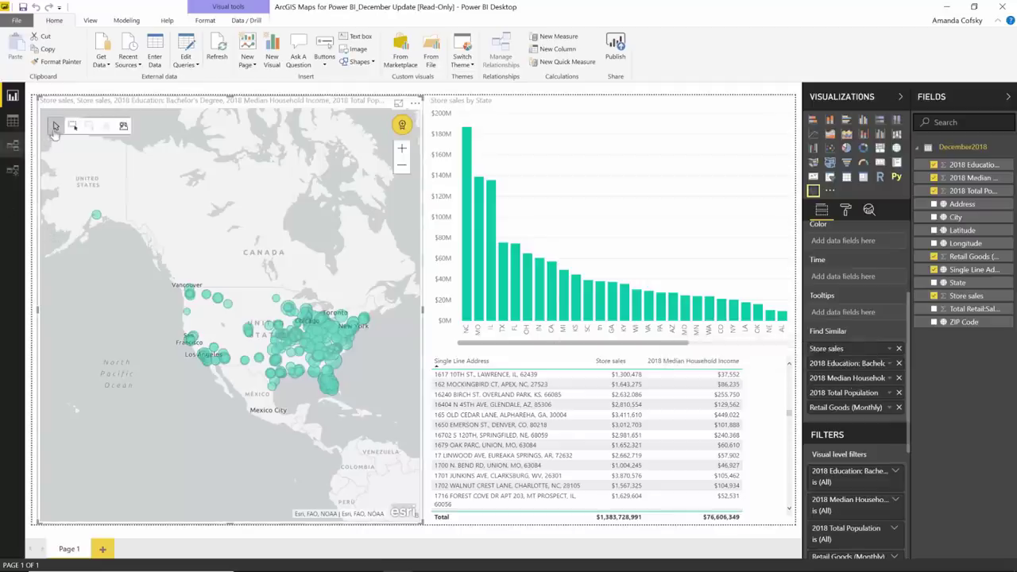
Step: Start Find Similar and select Vancouver-area store points until 5/250 locations are selected
{"action": "left_click", "coordinate": [124, 128]}
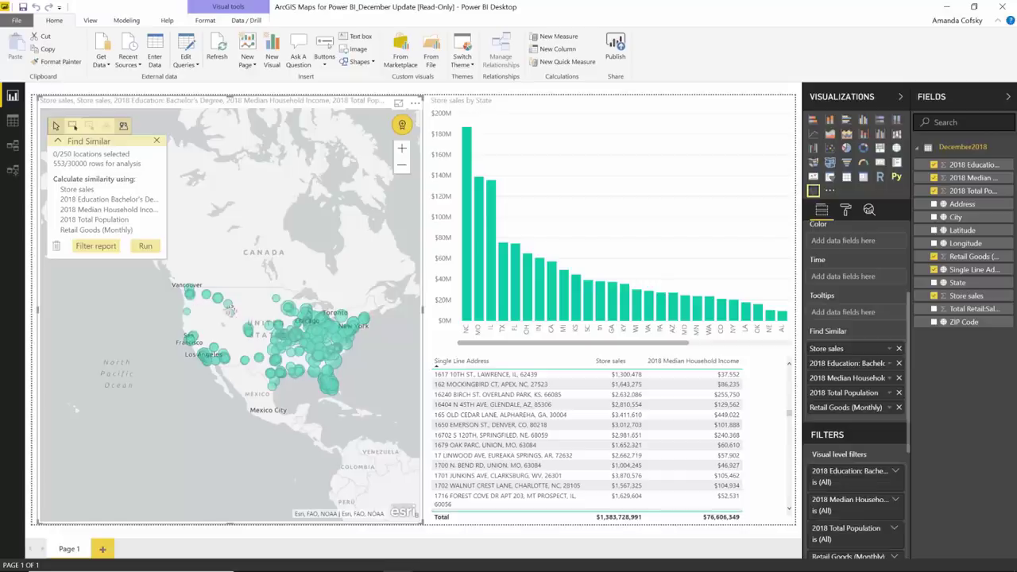
{"action": "left_click_drag", "start_coordinate": [234, 312], "coordinate": [230, 310]}
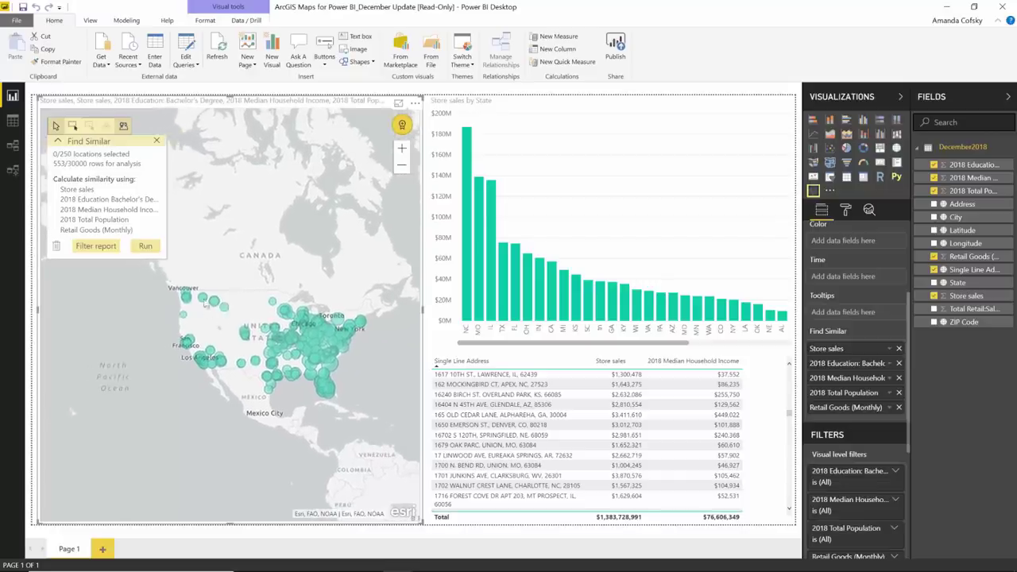
{"action": "left_click", "coordinate": [188, 299]}
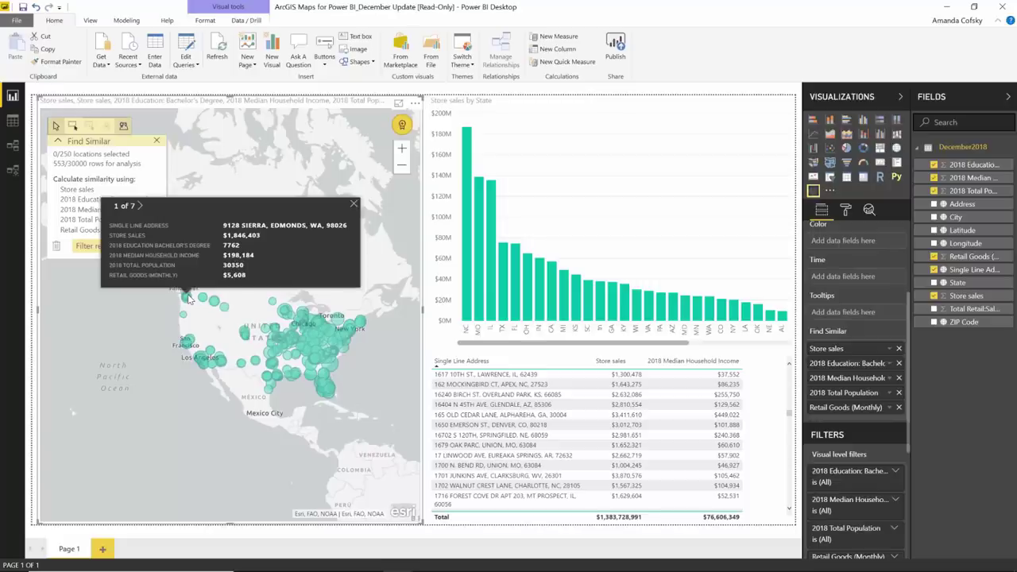
{"action": "left_click", "coordinate": [208, 300]}
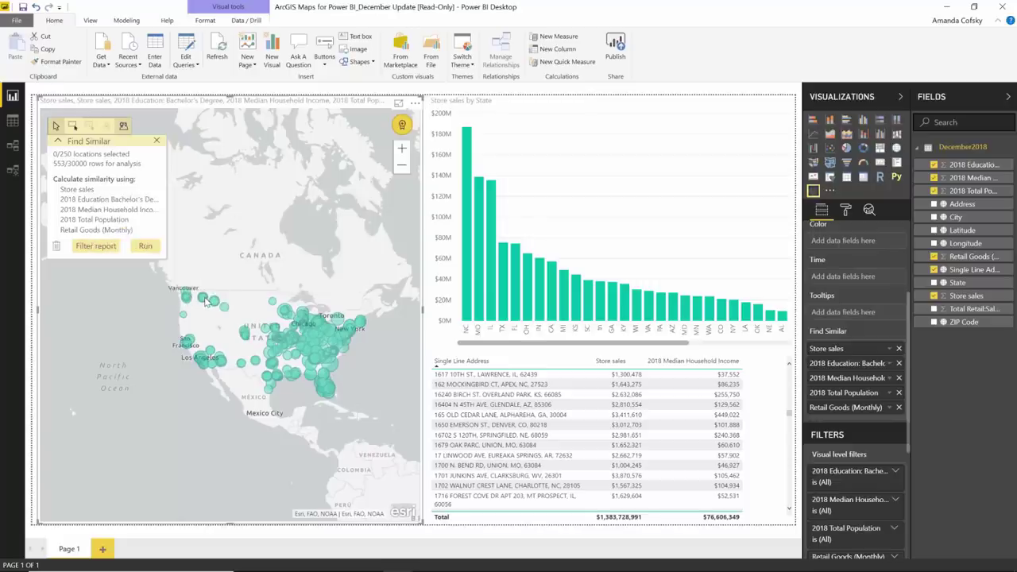
{"action": "left_click", "coordinate": [205, 300]}
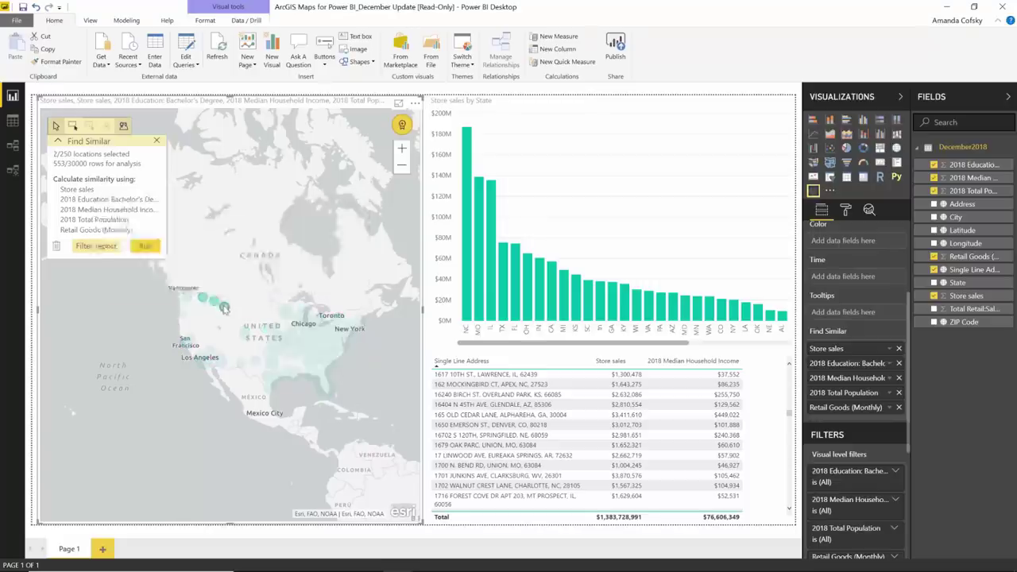
{"action": "left_click", "coordinate": [188, 297]}
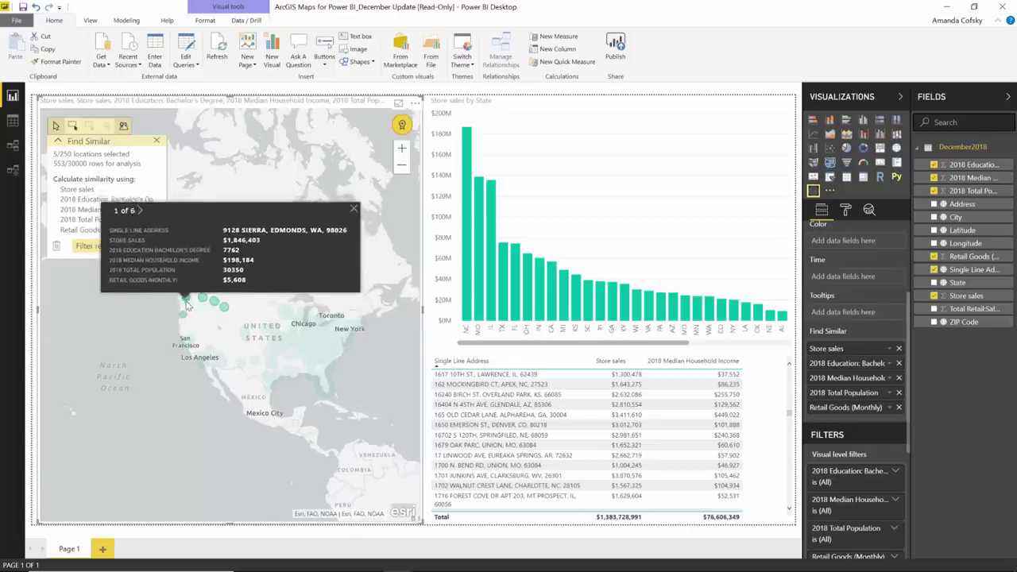
{"action": "left_click", "coordinate": [188, 298], "text": "ctrl"}
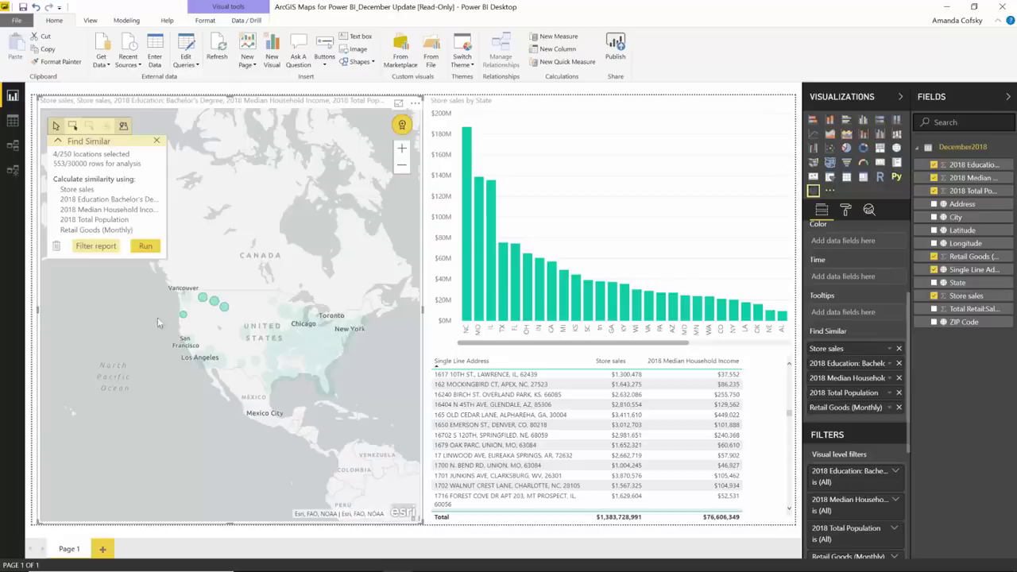
{"action": "left_click", "coordinate": [187, 298], "text": "ctrl"}
Step: Run Find Similar for the ten closest matches, filter the report to them, and close the panel
{"action": "left_click", "coordinate": [145, 247]}
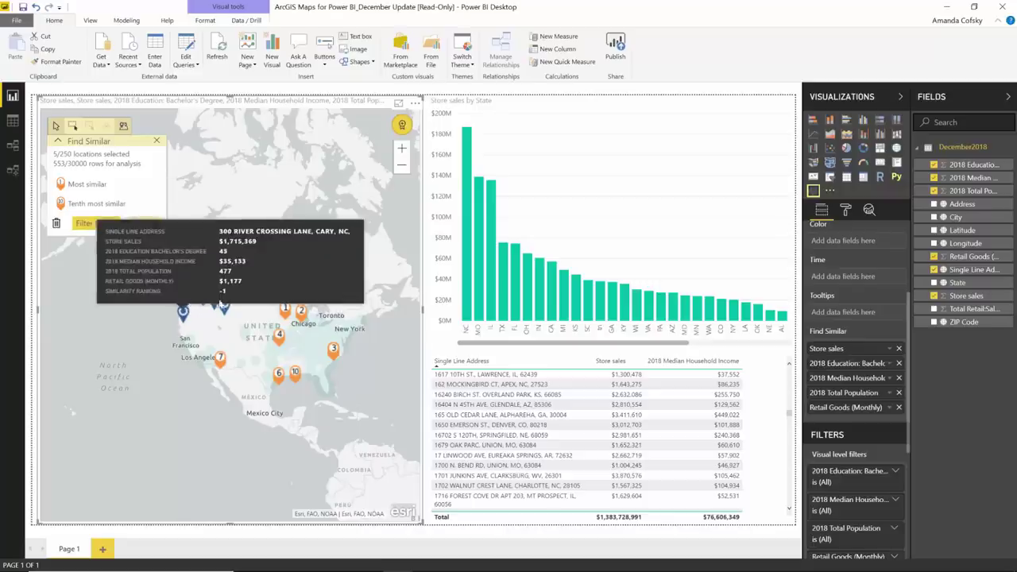
{"action": "mouse_move", "coordinate": [224, 312]}
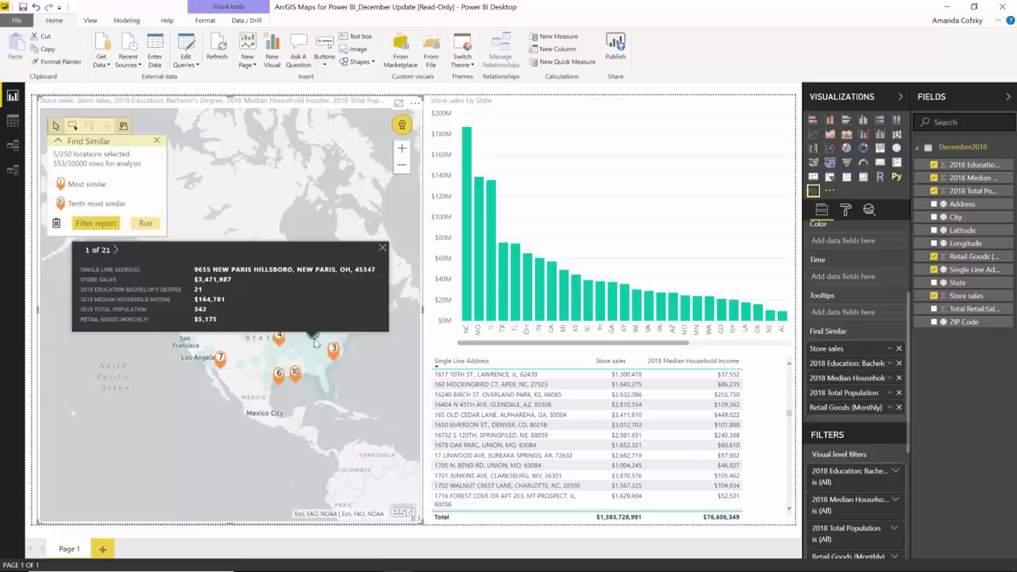
{"action": "mouse_move", "coordinate": [335, 356]}
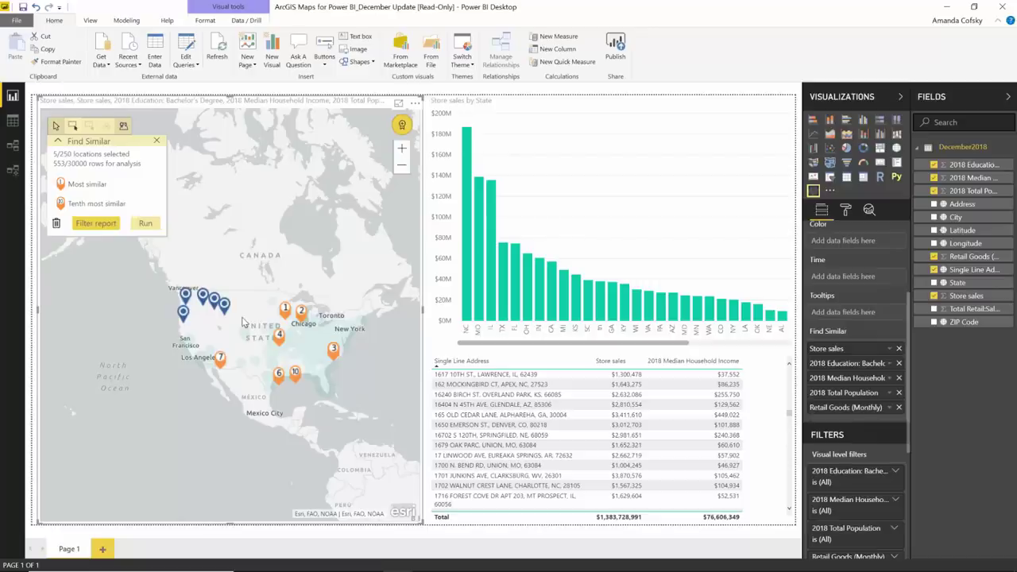
{"action": "left_click", "coordinate": [95, 226]}
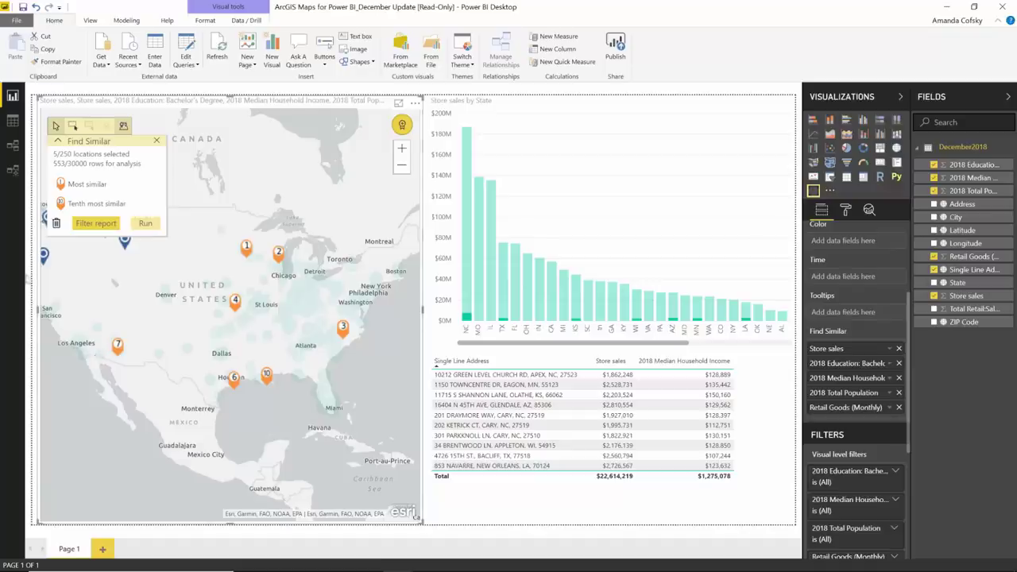
{"action": "left_click", "coordinate": [157, 141]}
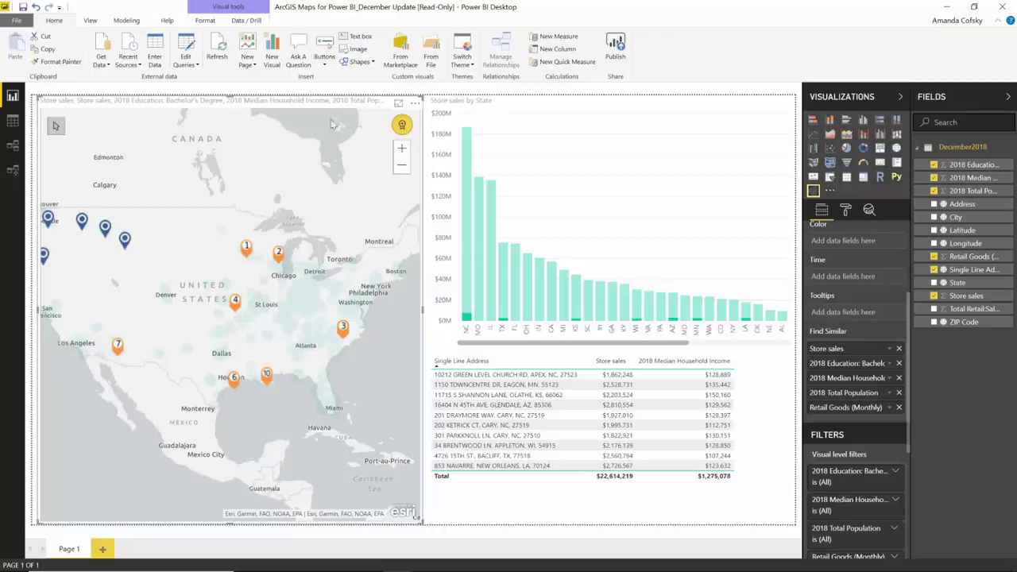
Step: Enlarge the ArcGIS map, enter its edit mode, and bring up the Location type settings
{"action": "left_click", "coordinate": [399, 103]}
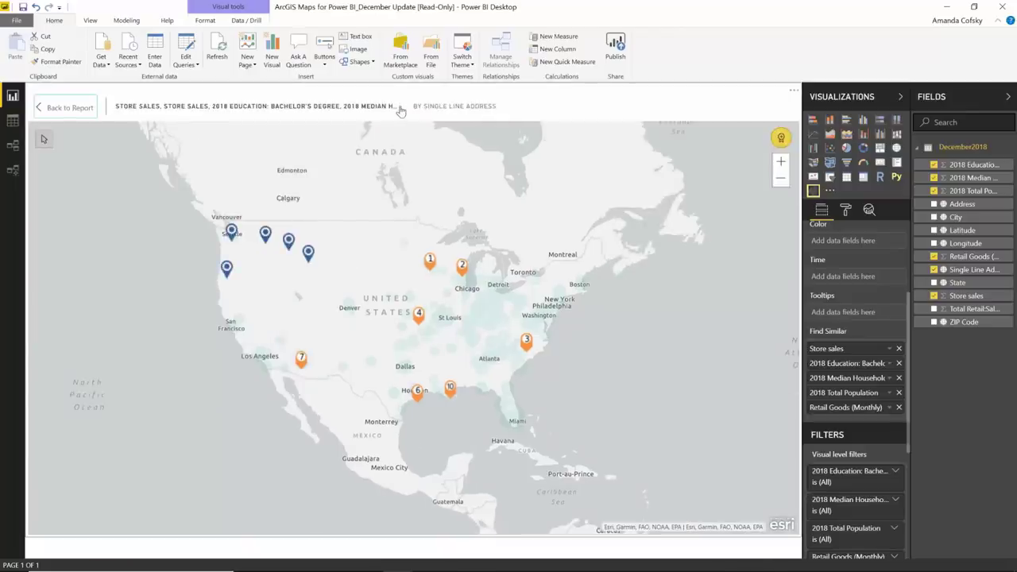
{"action": "left_click", "coordinate": [793, 92]}
{"action": "left_click", "coordinate": [827, 104]}
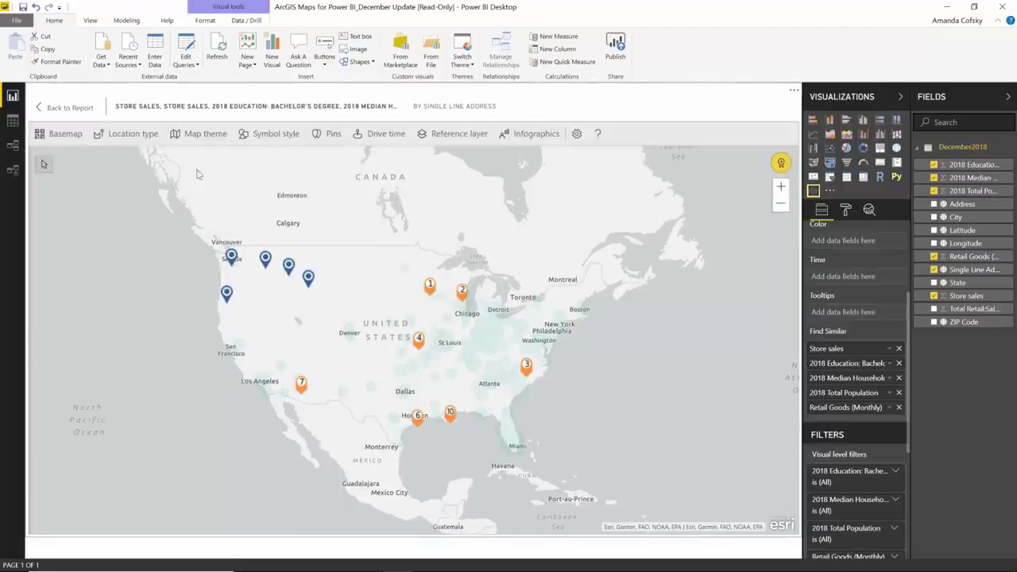
{"action": "left_click", "coordinate": [132, 135]}
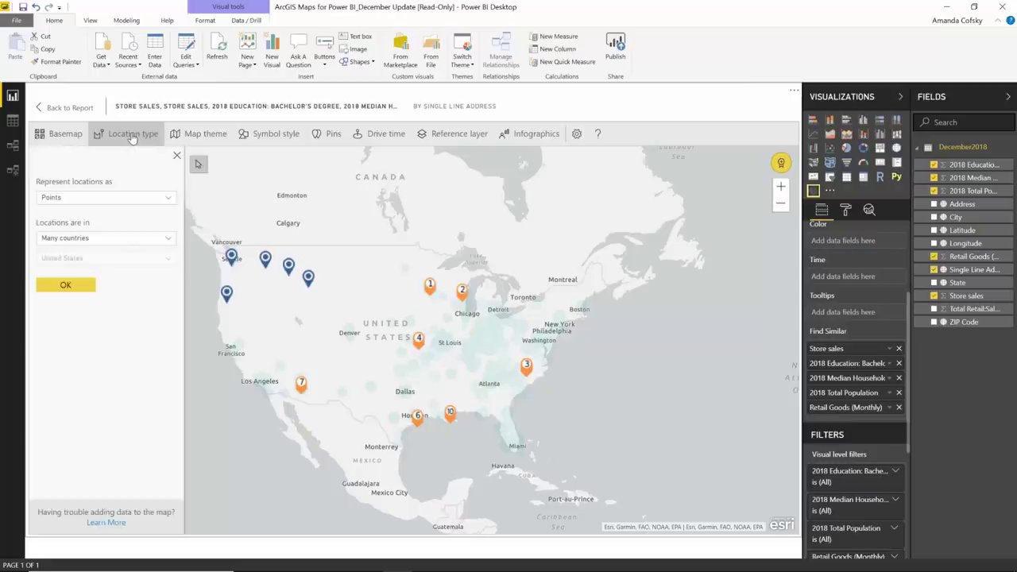
Step: Set locations to be in one country and choose Australia from the country list
{"action": "left_click", "coordinate": [166, 239]}
{"action": "left_click", "coordinate": [154, 256]}
{"action": "left_click", "coordinate": [164, 260]}
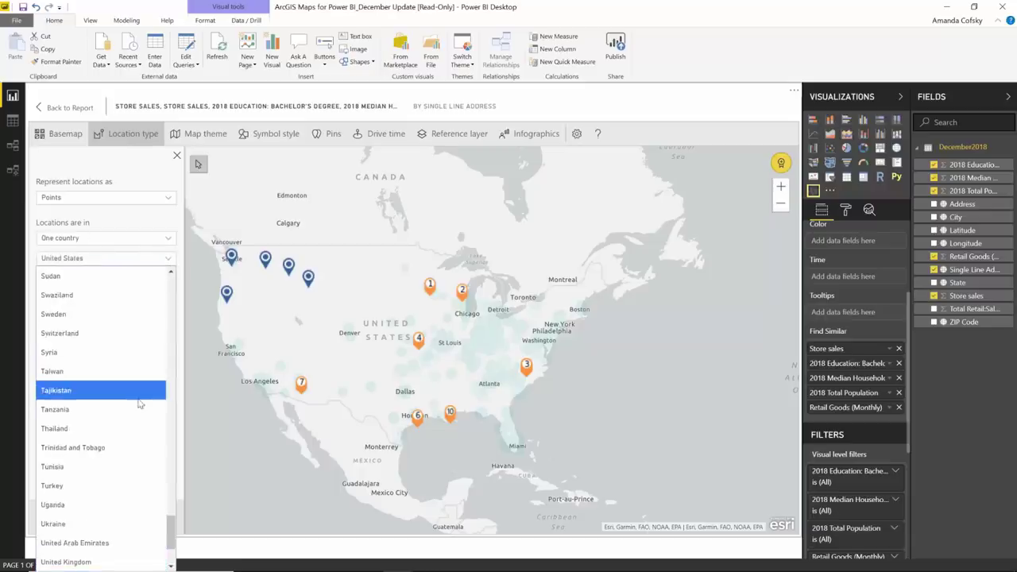
{"action": "scroll", "coordinate": [139, 404], "scroll_direction": "down", "scroll_amount": 2}
{"action": "scroll", "coordinate": [138, 404], "scroll_direction": "up", "scroll_amount": 20}
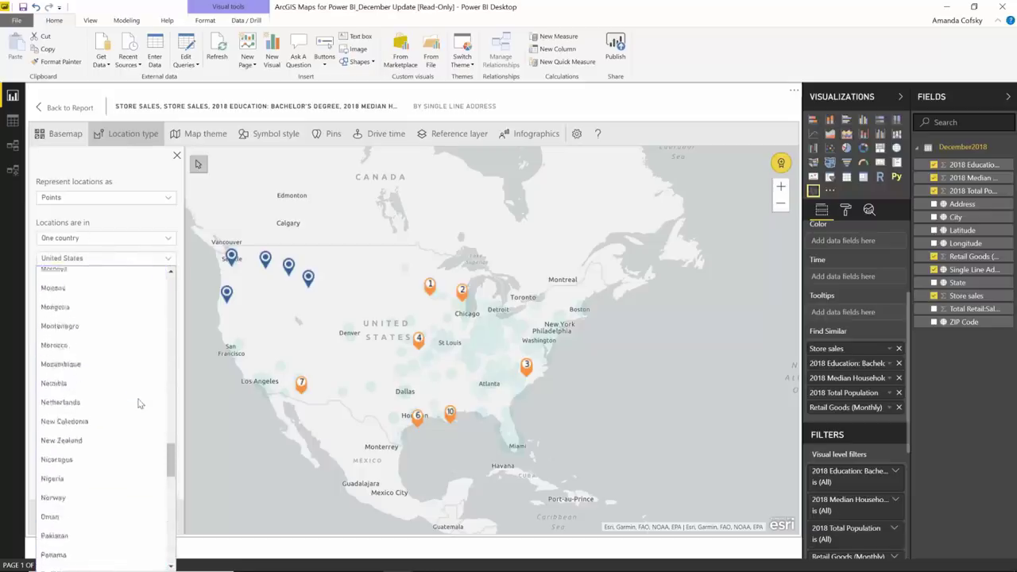
{"action": "scroll", "coordinate": [139, 403], "scroll_direction": "up", "scroll_amount": 10}
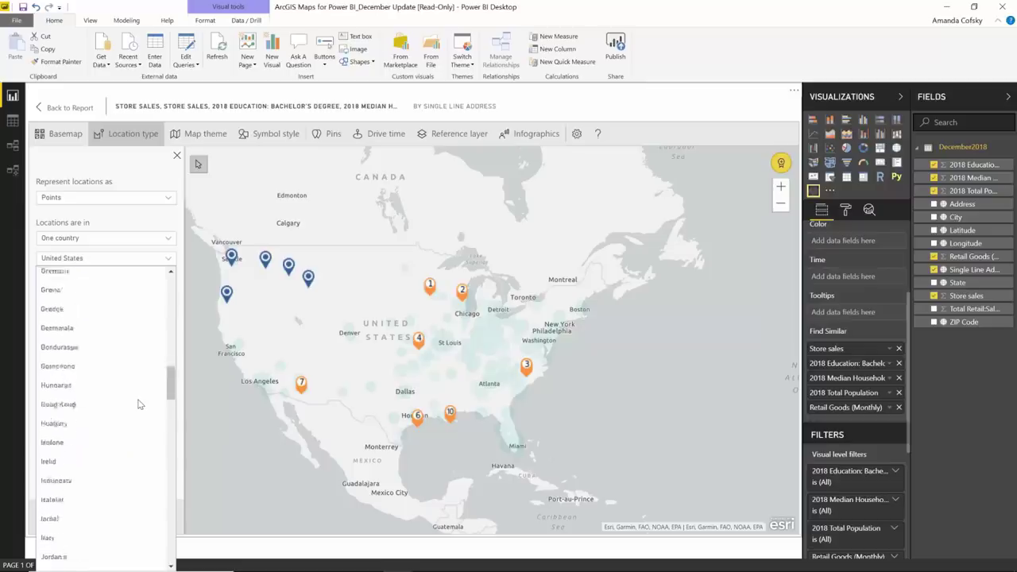
{"action": "scroll", "coordinate": [138, 404], "scroll_direction": "down", "scroll_amount": 10}
{"action": "scroll", "coordinate": [138, 404], "scroll_direction": "down", "scroll_amount": 4}
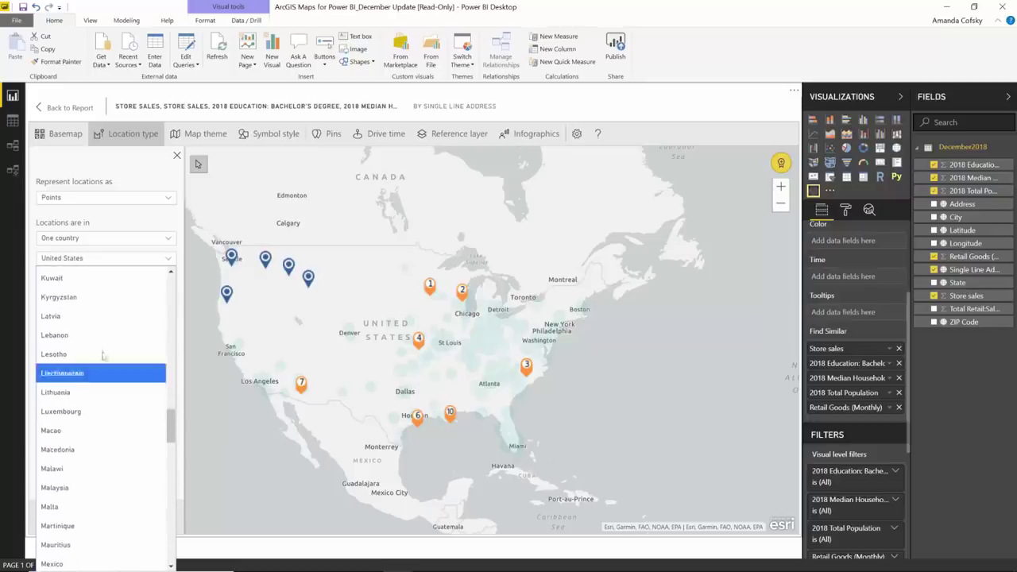
{"action": "scroll", "coordinate": [120, 351], "scroll_direction": "up", "scroll_amount": 1}
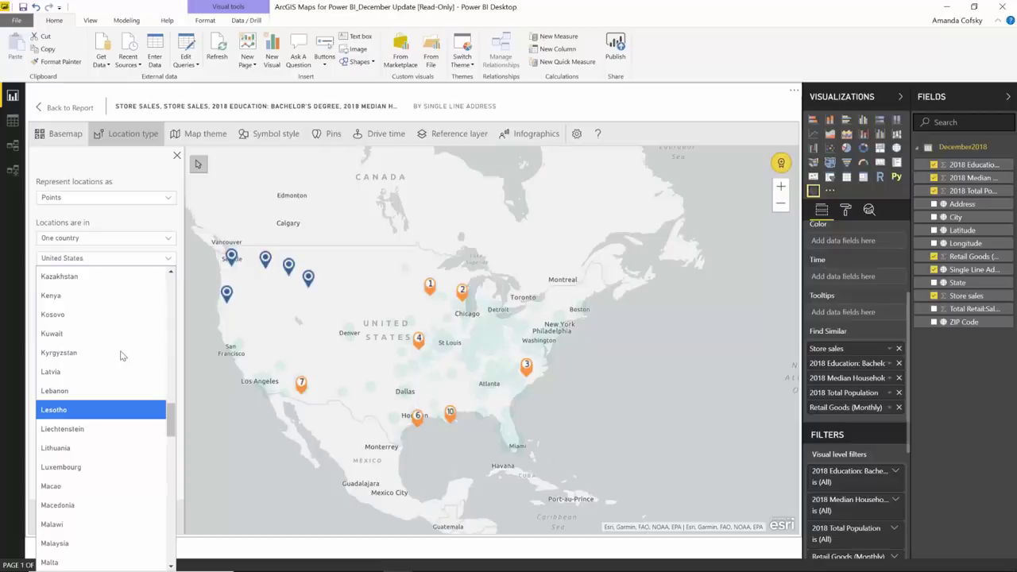
{"action": "scroll", "coordinate": [121, 355], "scroll_direction": "up", "scroll_amount": 15}
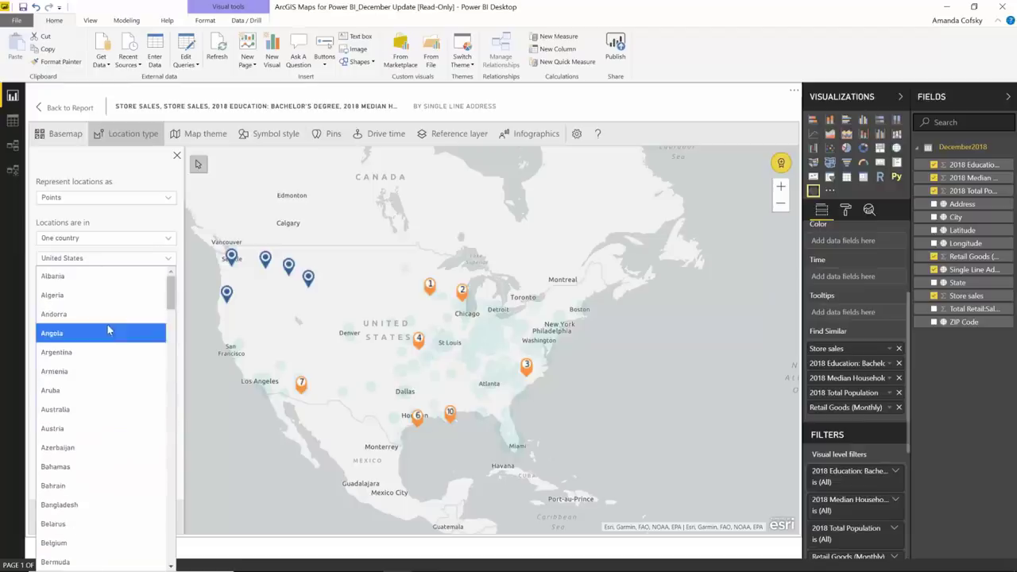
{"action": "left_click", "coordinate": [94, 410]}
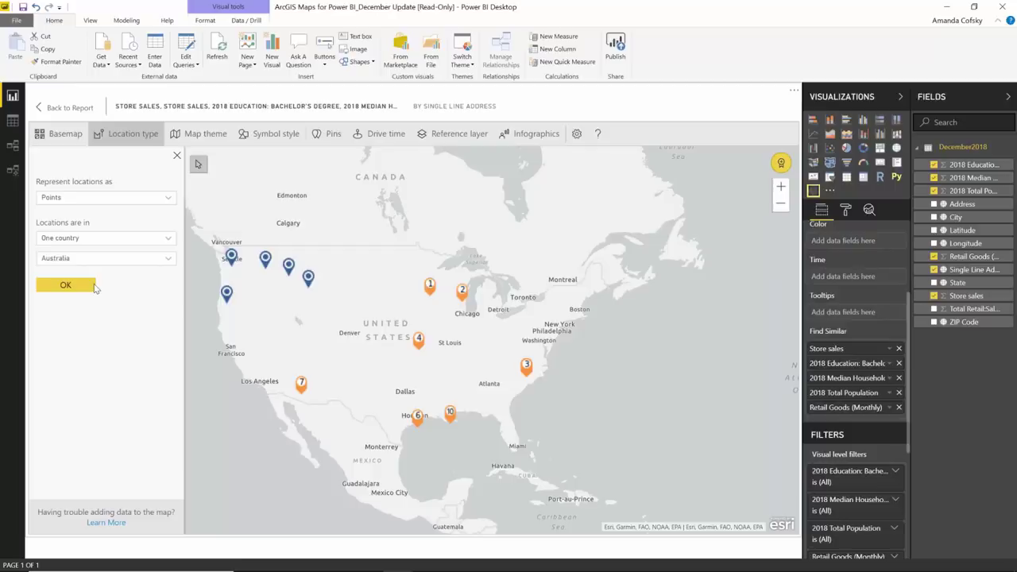
Step: Leave the map editor with Back to Report
{"action": "left_click", "coordinate": [79, 107]}
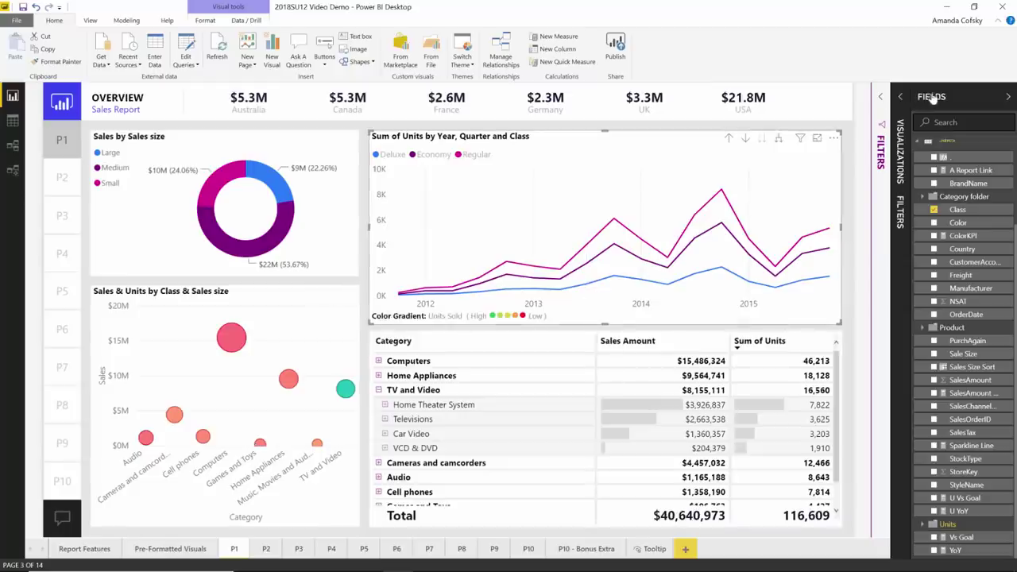
Step: Collapse and reopen the Fields pane so Calendar through Sales appear with no tables expanded
{"action": "left_click", "coordinate": [941, 98]}
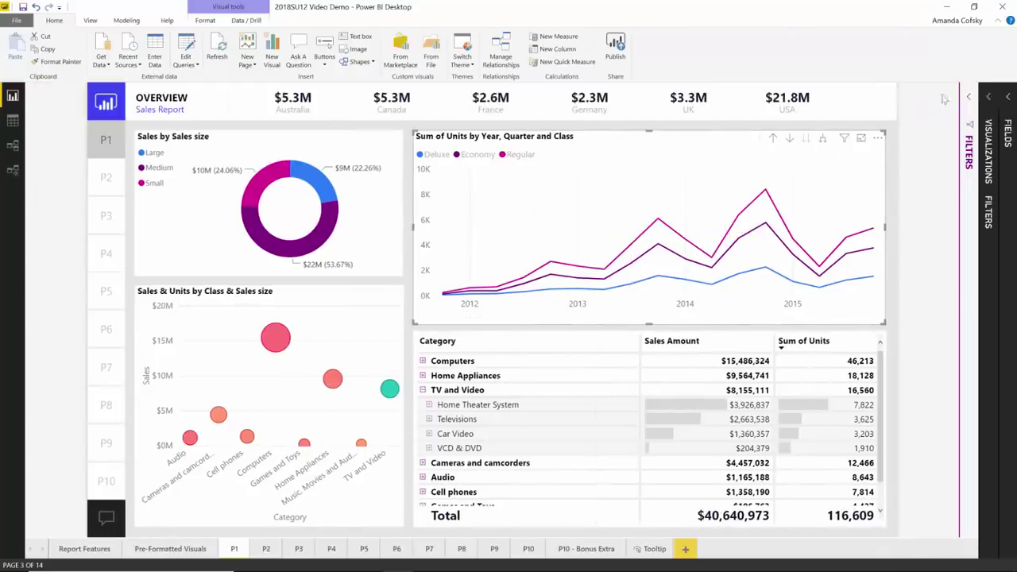
{"action": "left_click", "coordinate": [1000, 112]}
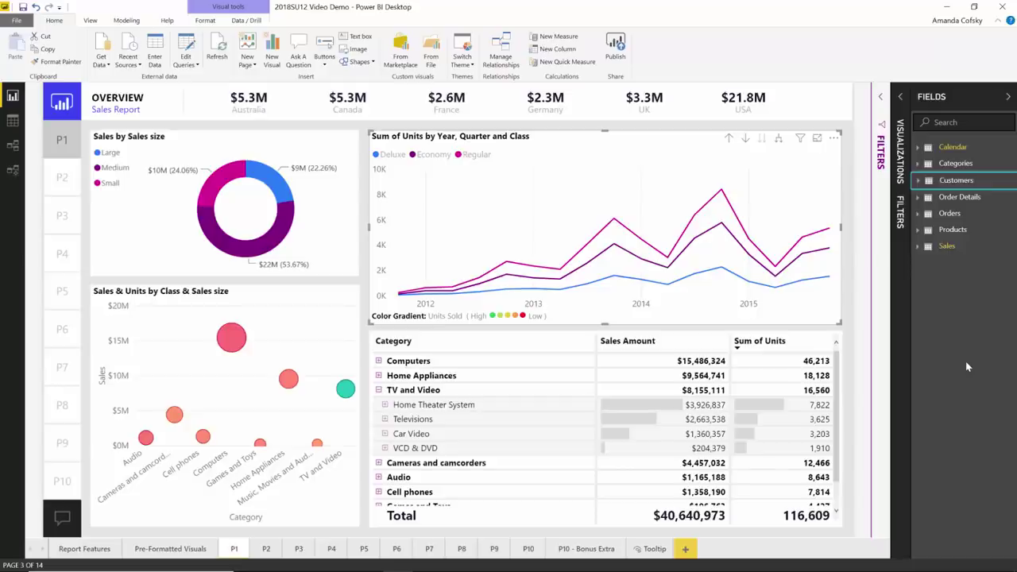
Step: With the keyboard, expand Customers, move to ContactName, and bring up its context menu with Shift+F10
{"action": "key", "text": "Right"}
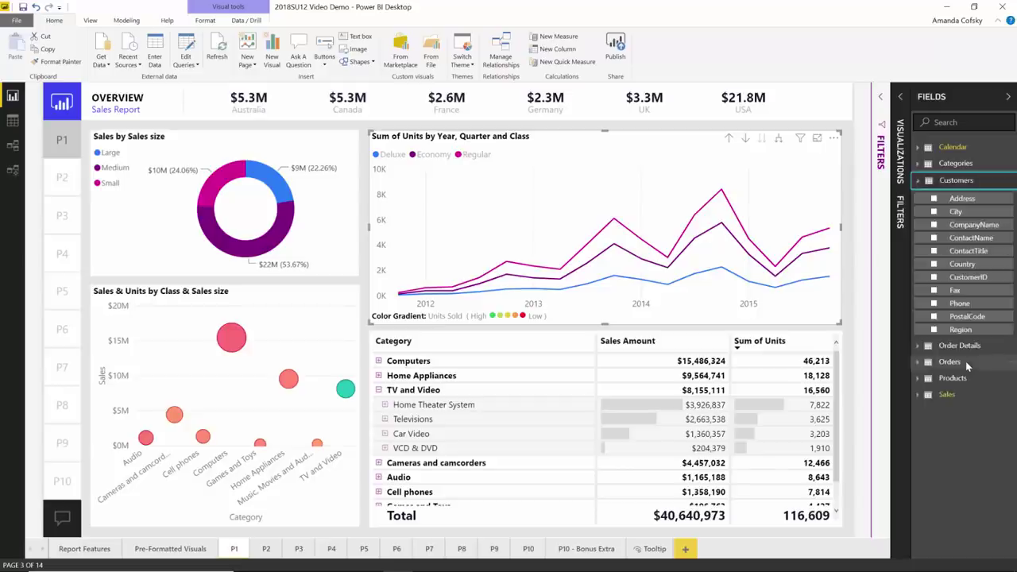
{"action": "key", "text": "Left"}
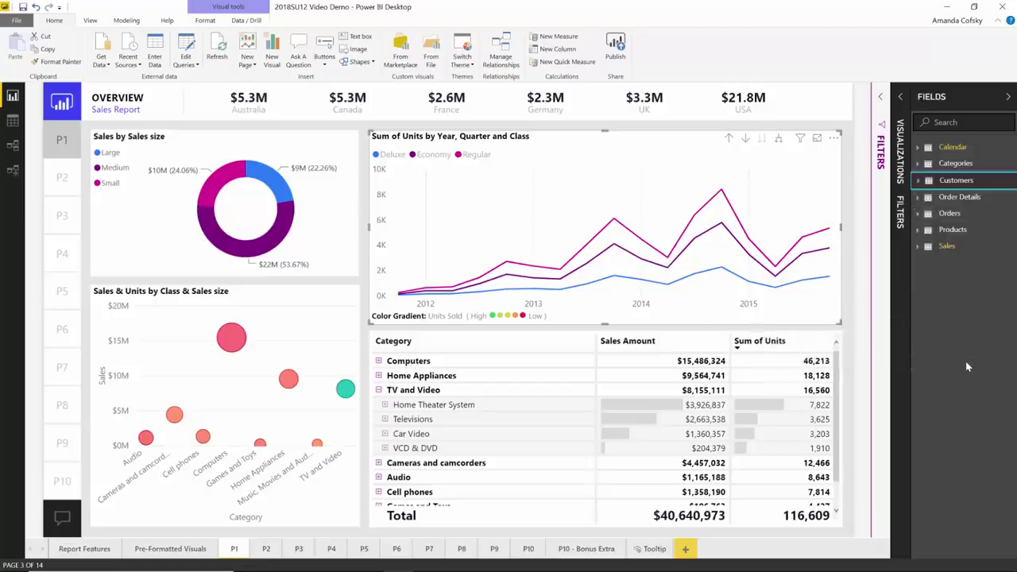
{"action": "key", "text": "Right"}
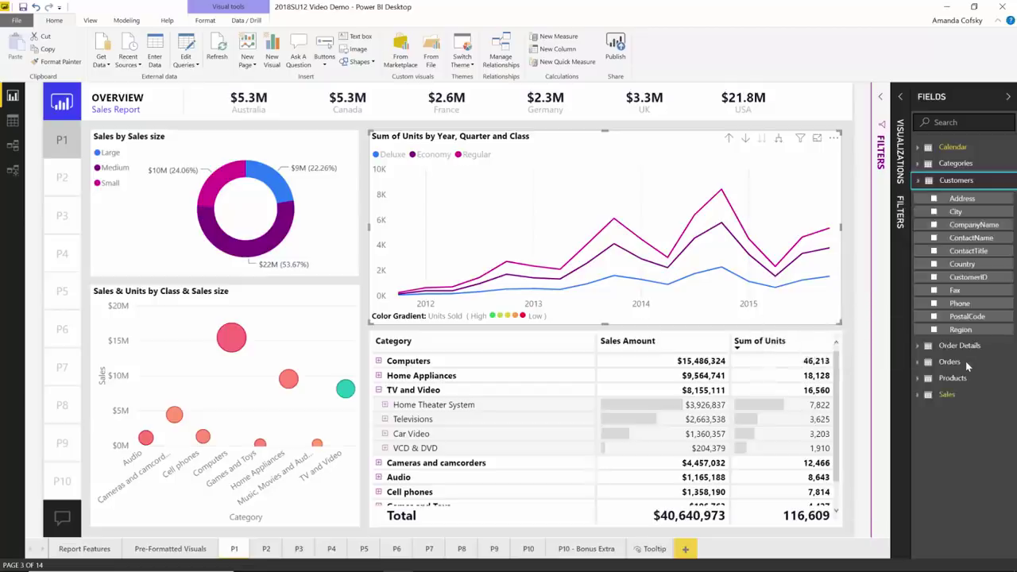
{"action": "key", "text": "Down"}
{"action": "key", "text": "Down"}
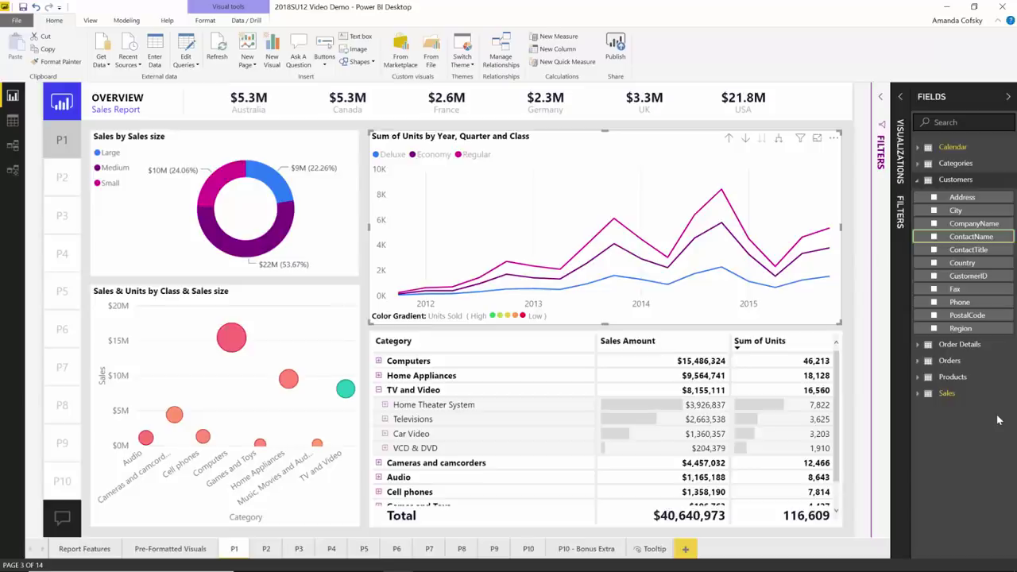
{"action": "key", "text": "shift+F10"}
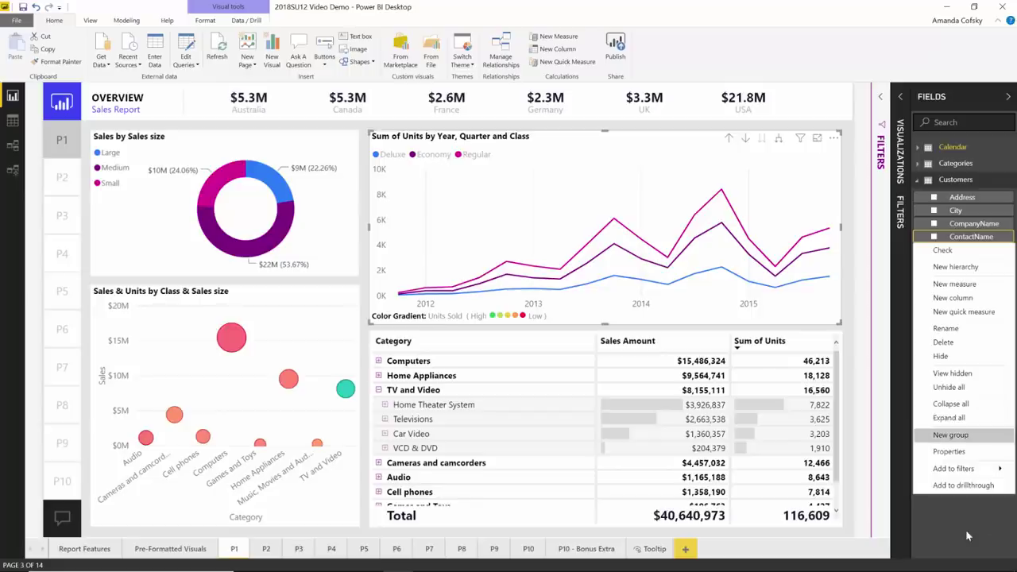
Step: Choose Check in ContactName's context menu, adding the field to the units line chart
{"action": "key", "text": "Up"}
{"action": "key", "text": "Up"}
{"action": "key", "text": "Up"}
{"action": "key", "text": "Up"}
{"action": "key", "text": "Up"}
{"action": "key", "text": "Up"}
{"action": "key", "text": "Up"}
{"action": "key", "text": "Up"}
{"action": "key", "text": "Up"}
{"action": "key", "text": "Up"}
{"action": "key", "text": "Up"}
{"action": "key", "text": "Up"}
{"action": "key", "text": "Up"}
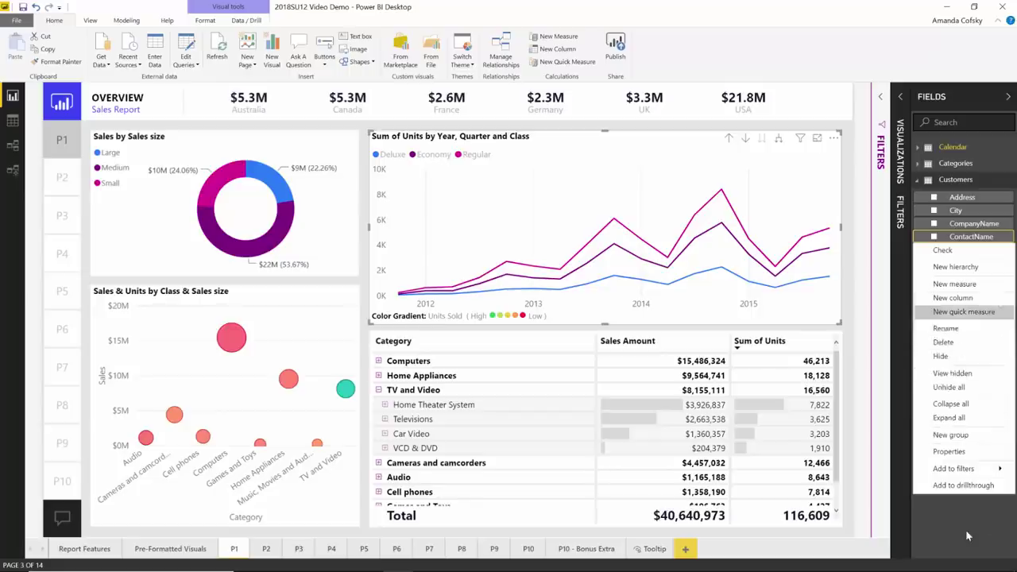
{"action": "key", "text": "Down"}
{"action": "key", "text": "Down"}
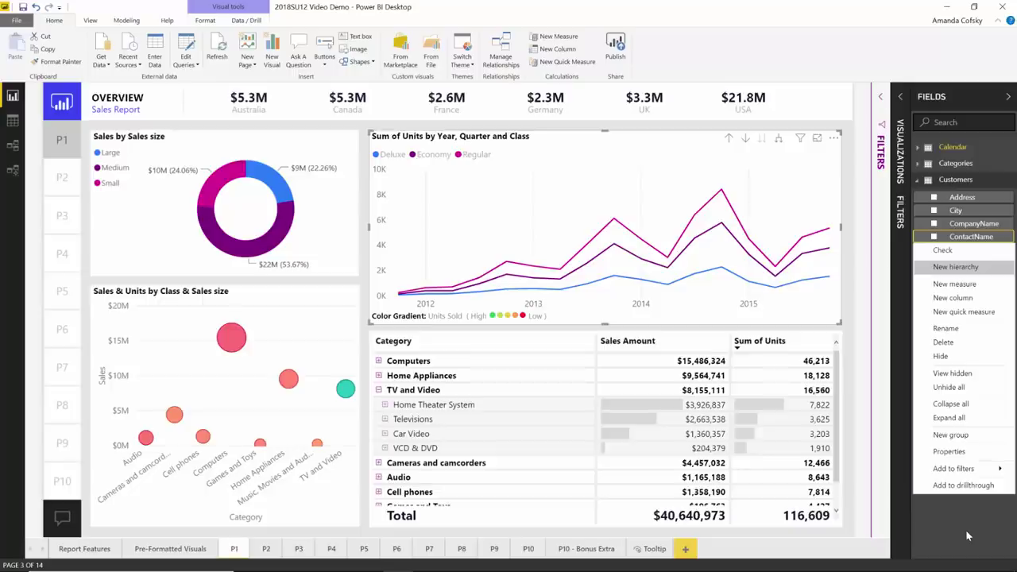
{"action": "key", "text": "Up"}
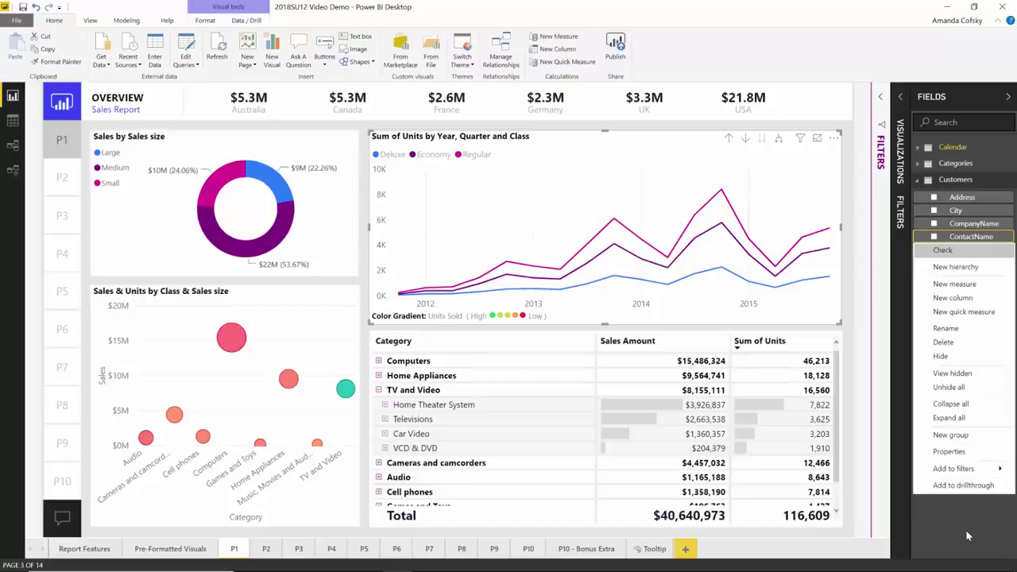
{"action": "key", "text": "Return"}
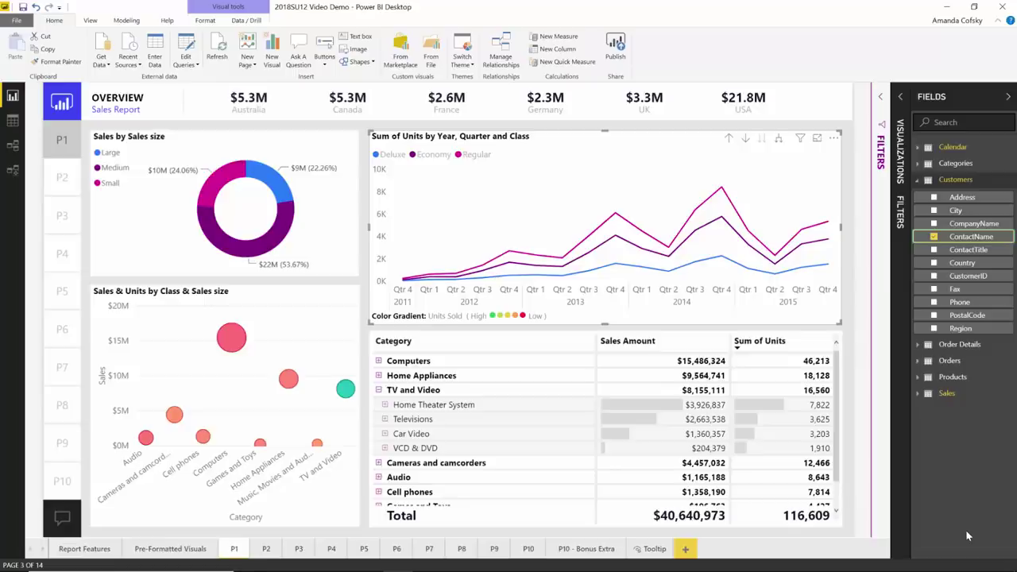
Step: In CompanyName's context menu, review Add to filters' visual, page and report levels, then reach Add to drillthrough
{"action": "key", "text": "Up"}
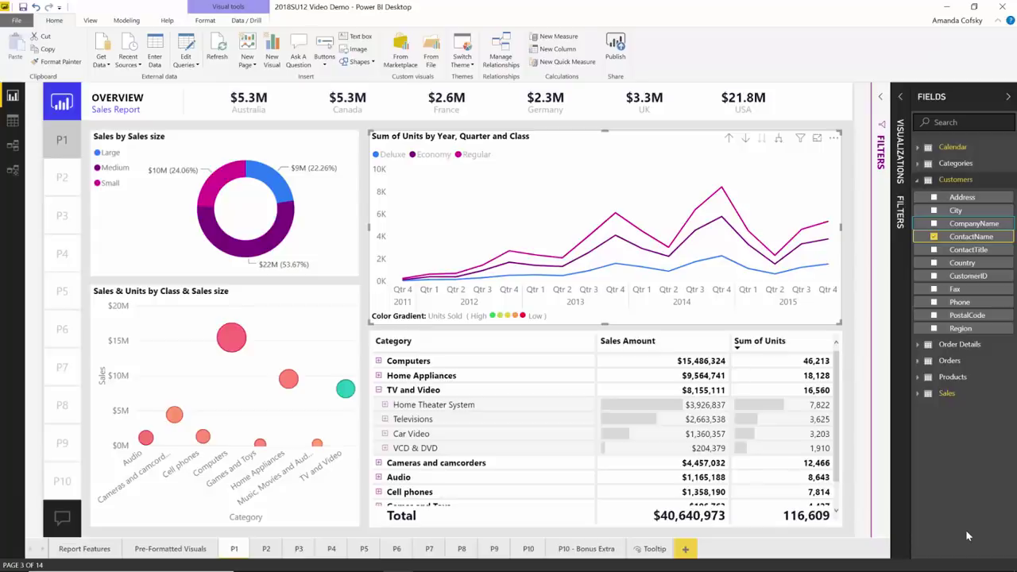
{"action": "key", "text": "shift+F10"}
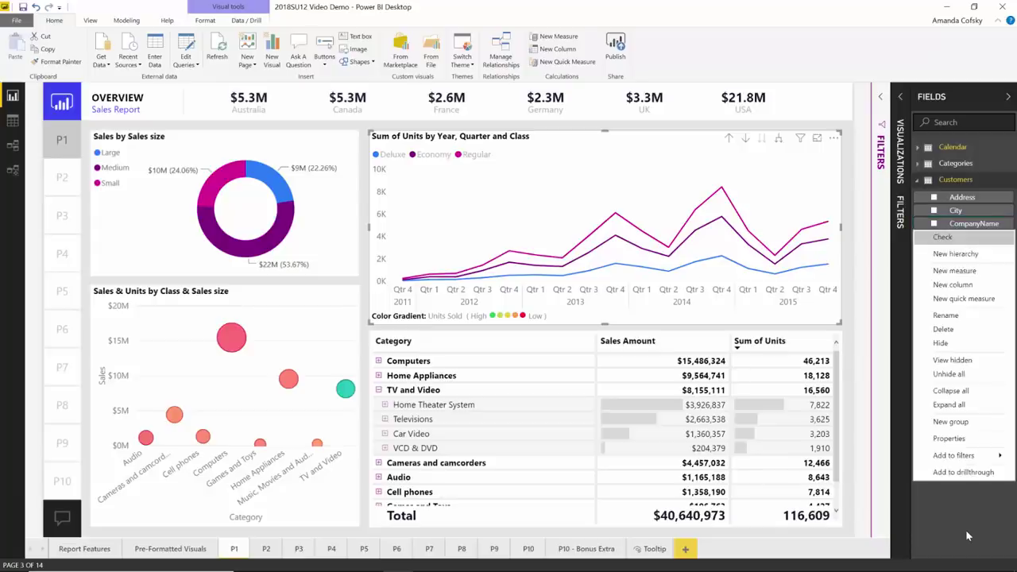
{"action": "key", "text": "Down"}
{"action": "key", "text": "Down"}
{"action": "key", "text": "Down"}
{"action": "key", "text": "Down"}
{"action": "key", "text": "Down"}
{"action": "key", "text": "Down"}
{"action": "key", "text": "Down"}
{"action": "key", "text": "Down"}
{"action": "key", "text": "Down"}
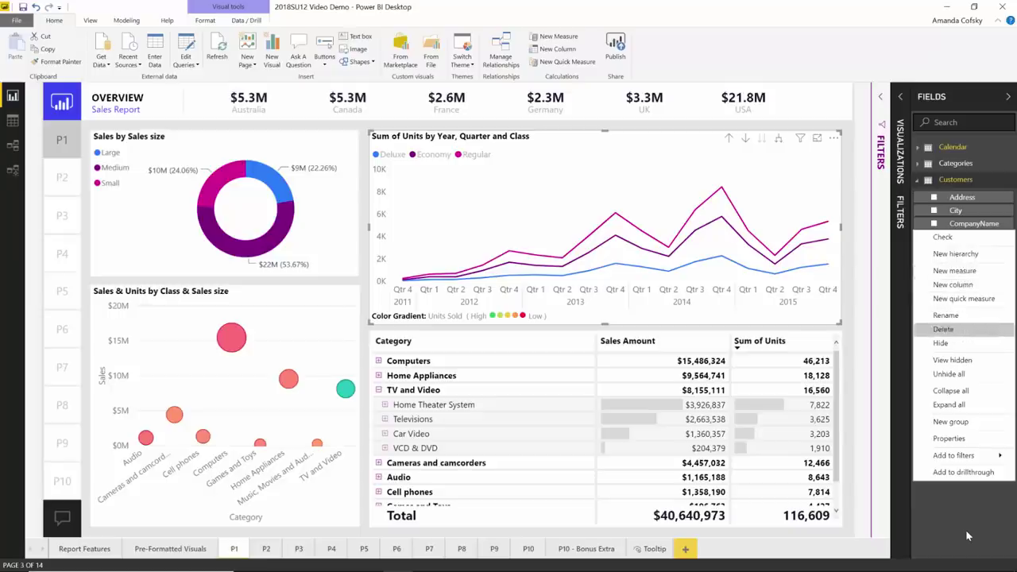
{"action": "key", "text": "Down"}
{"action": "key", "text": "Down"}
{"action": "key", "text": "Down"}
{"action": "key", "text": "Down"}
{"action": "key", "text": "Down"}
{"action": "key", "text": "Down"}
{"action": "key", "text": "Up"}
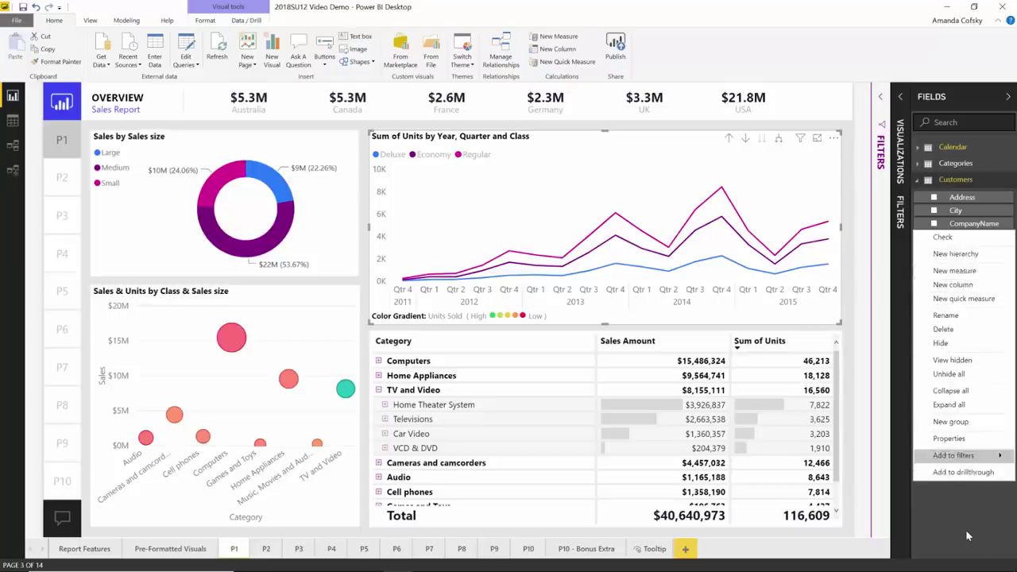
{"action": "key", "text": "Down"}
{"action": "key", "text": "Up"}
{"action": "key", "text": "Up"}
{"action": "key", "text": "Down"}
{"action": "key", "text": "Right"}
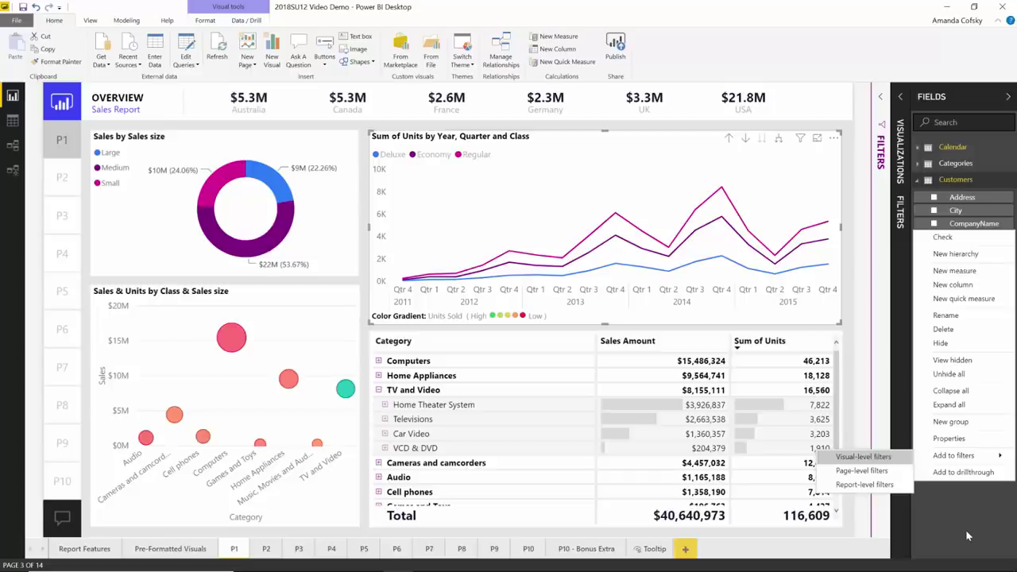
{"action": "key", "text": "Left"}
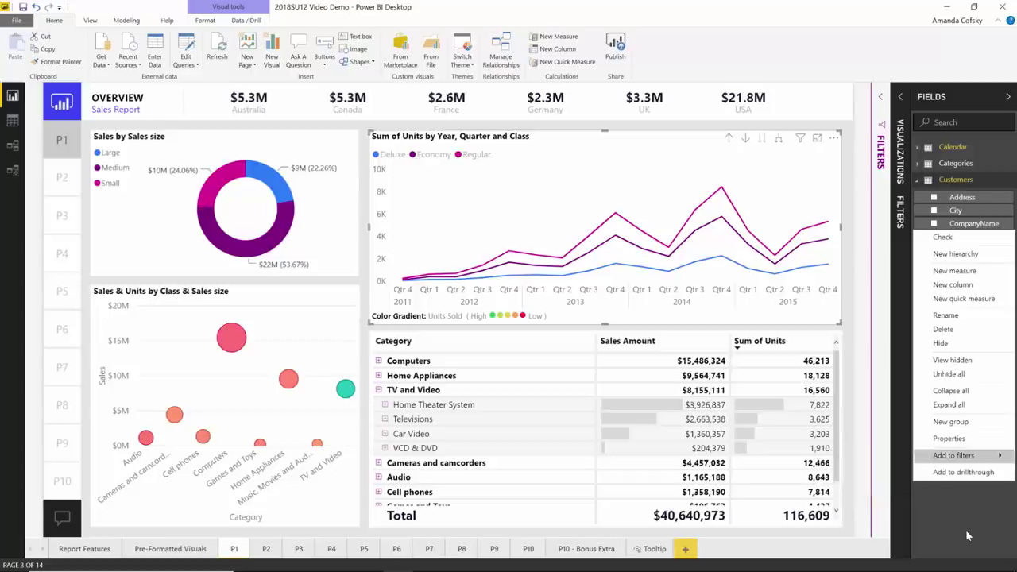
{"action": "key", "text": "Down"}
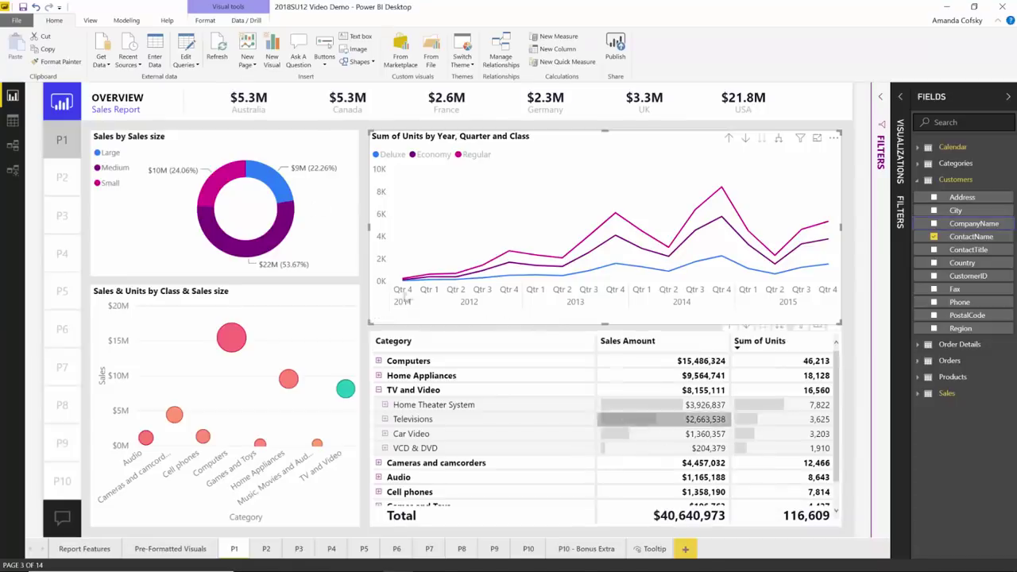
Step: Show the Selection pane listing page P1's visuals in layer order, and collapse the Fields pane
{"action": "left_click", "coordinate": [90, 22]}
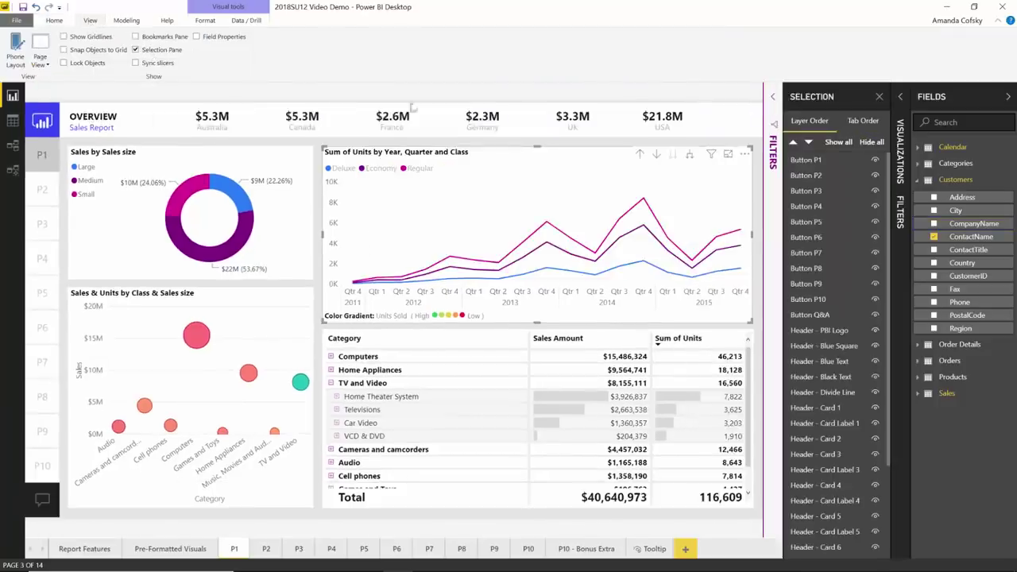
{"action": "left_click", "coordinate": [938, 99]}
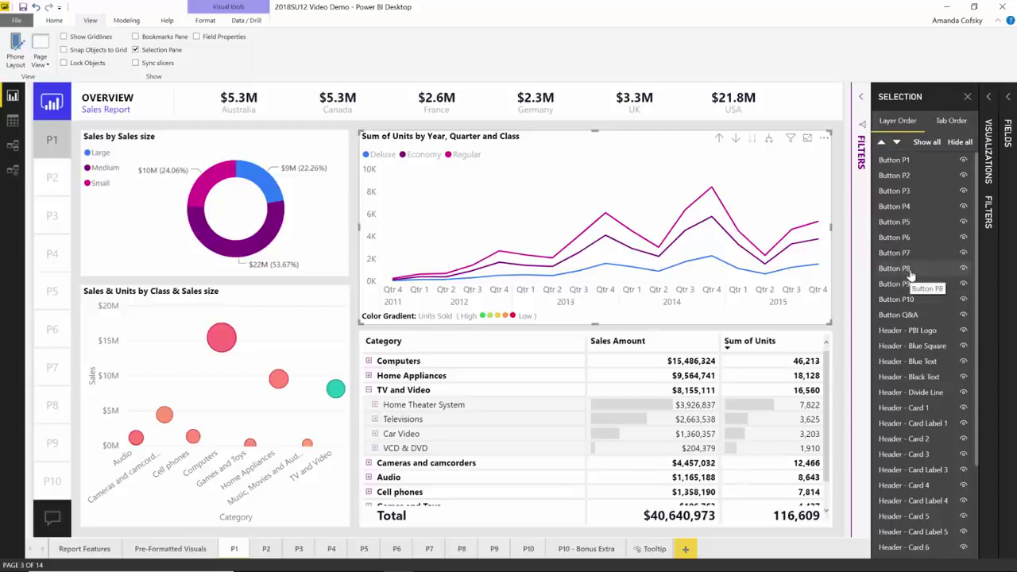
{"action": "left_click", "coordinate": [951, 121]}
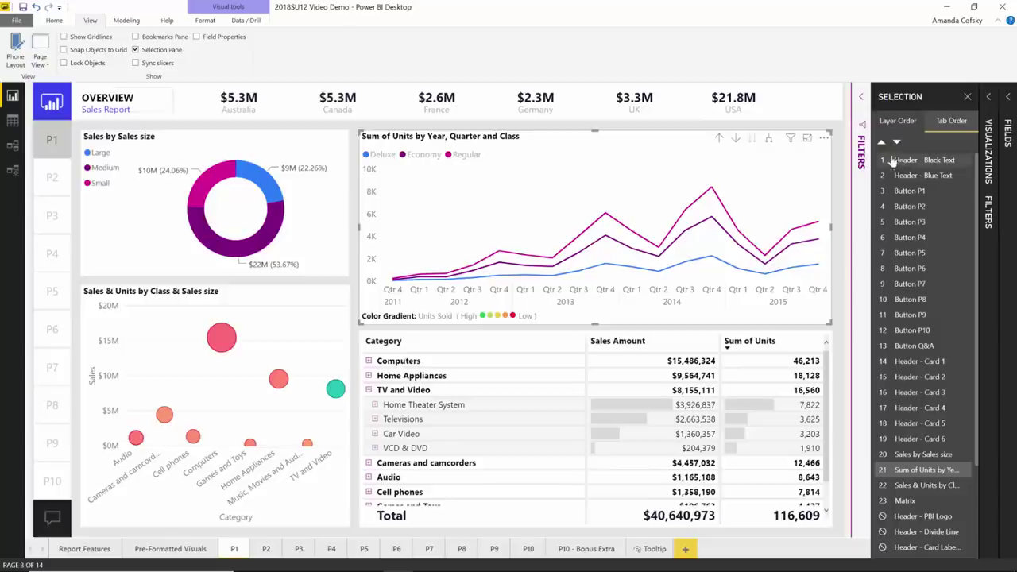
{"action": "left_click_drag", "start_coordinate": [898, 160], "coordinate": [914, 353]}
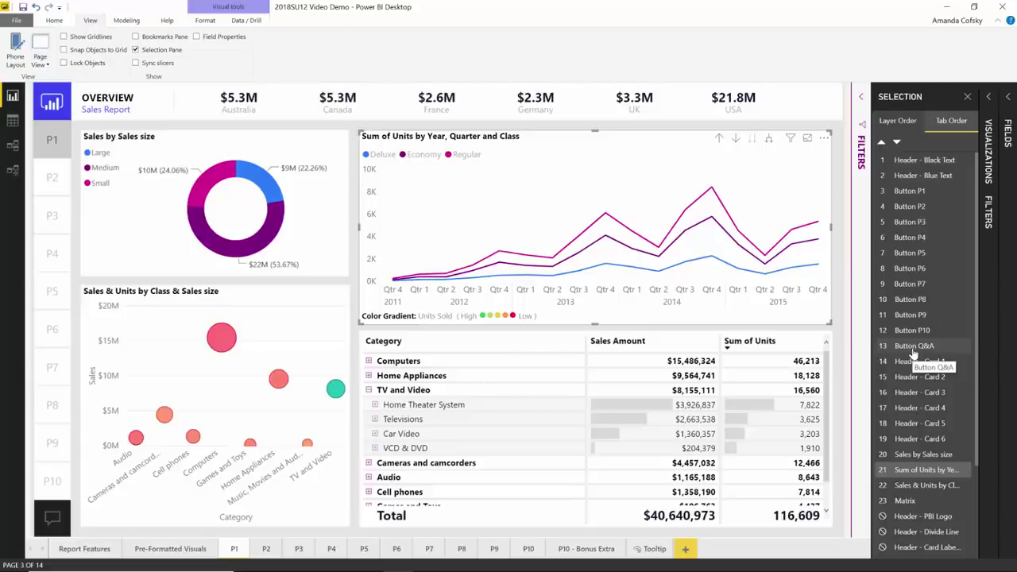
{"action": "left_click", "coordinate": [935, 163]}
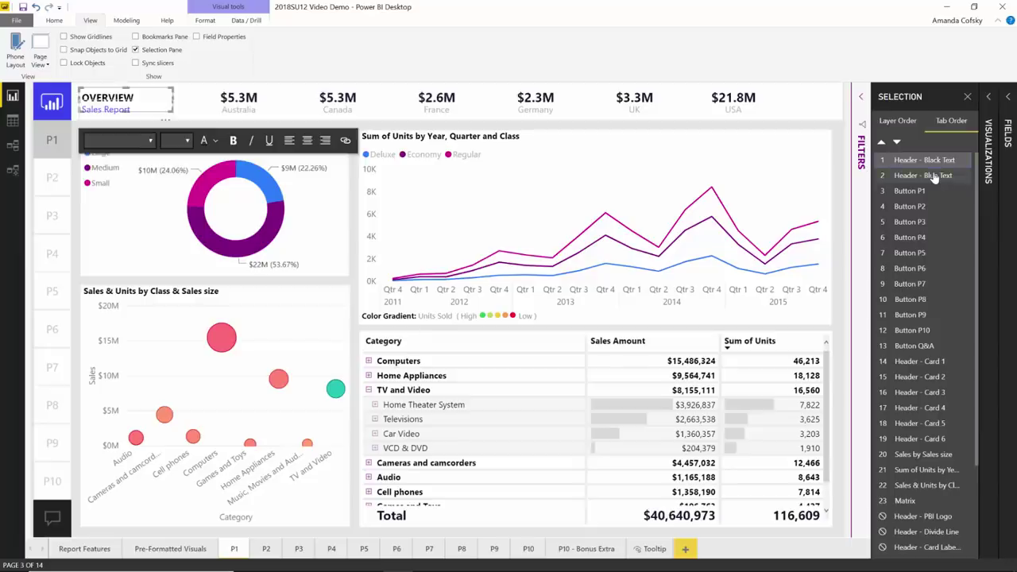
{"action": "left_click", "coordinate": [935, 176]}
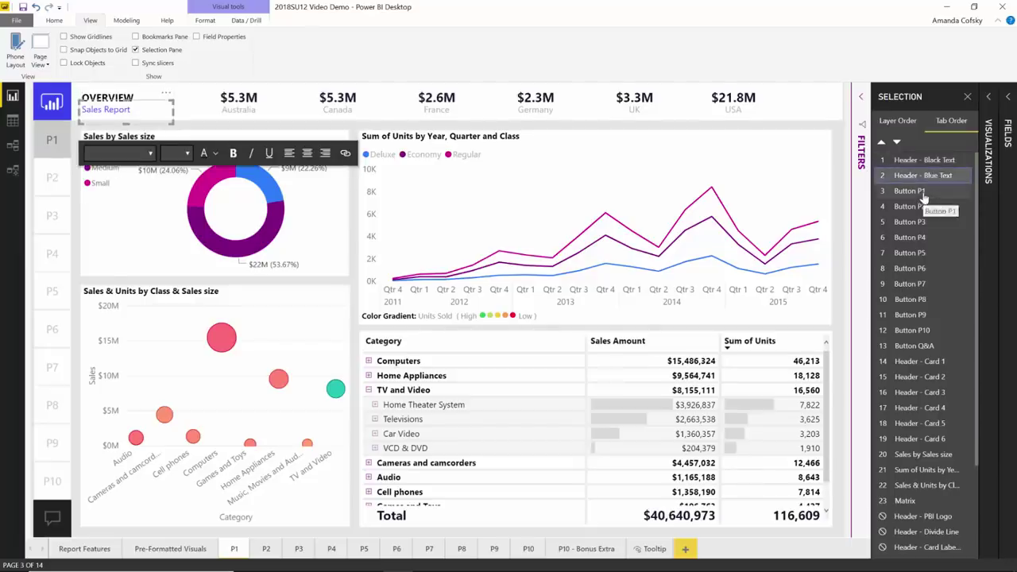
{"action": "left_click", "coordinate": [922, 198]}
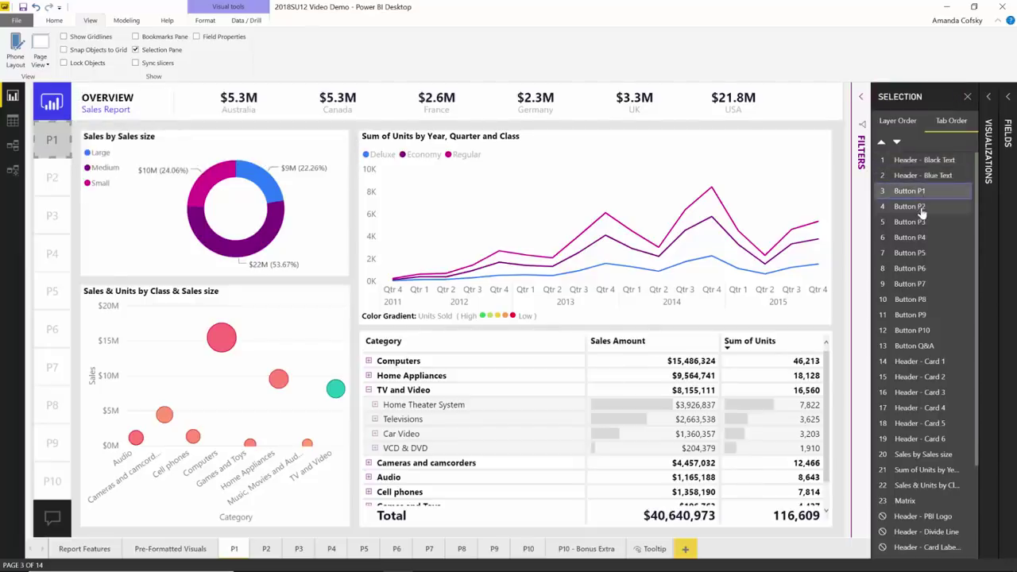
{"action": "left_click", "coordinate": [921, 210]}
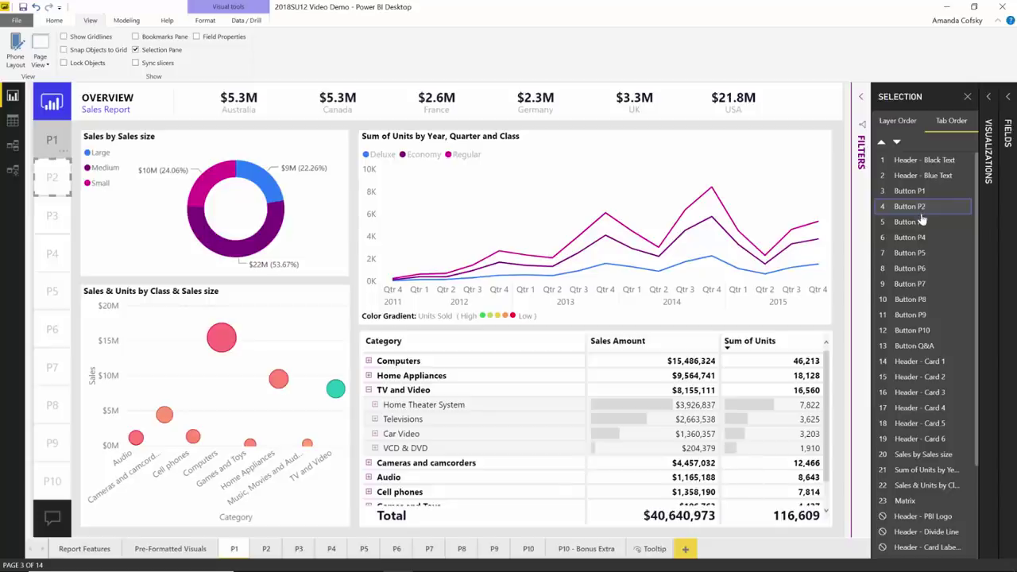
Step: Move the Australia, Canada, France, Germany, UK and USA cards into tab positions three to eight
{"action": "left_click_drag", "start_coordinate": [922, 221], "coordinate": [932, 369]}
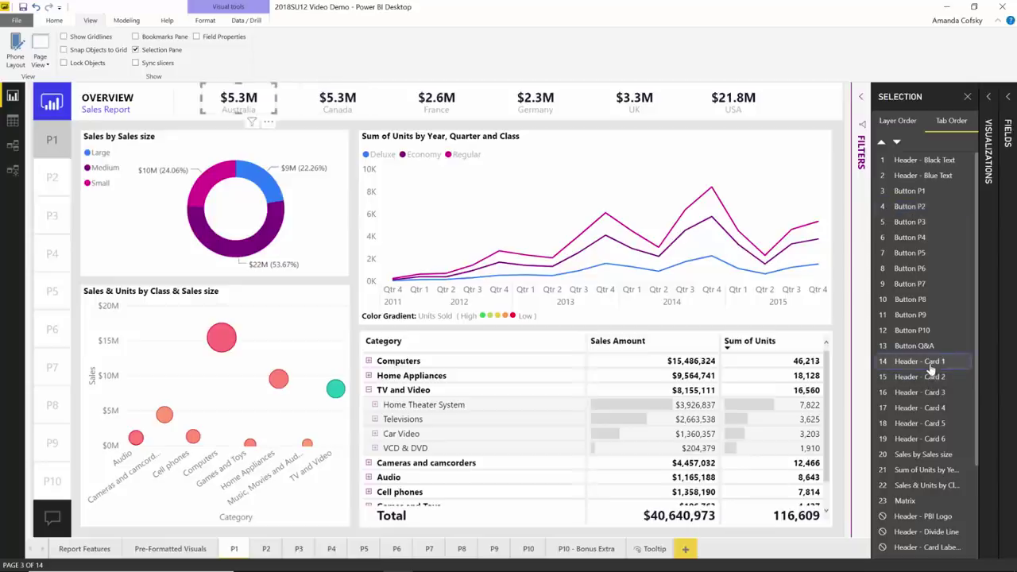
{"action": "left_click_drag", "start_coordinate": [931, 370], "coordinate": [922, 195]}
{"action": "left_click_drag", "start_coordinate": [922, 377], "coordinate": [922, 208]}
{"action": "left_click_drag", "start_coordinate": [922, 392], "coordinate": [919, 220]}
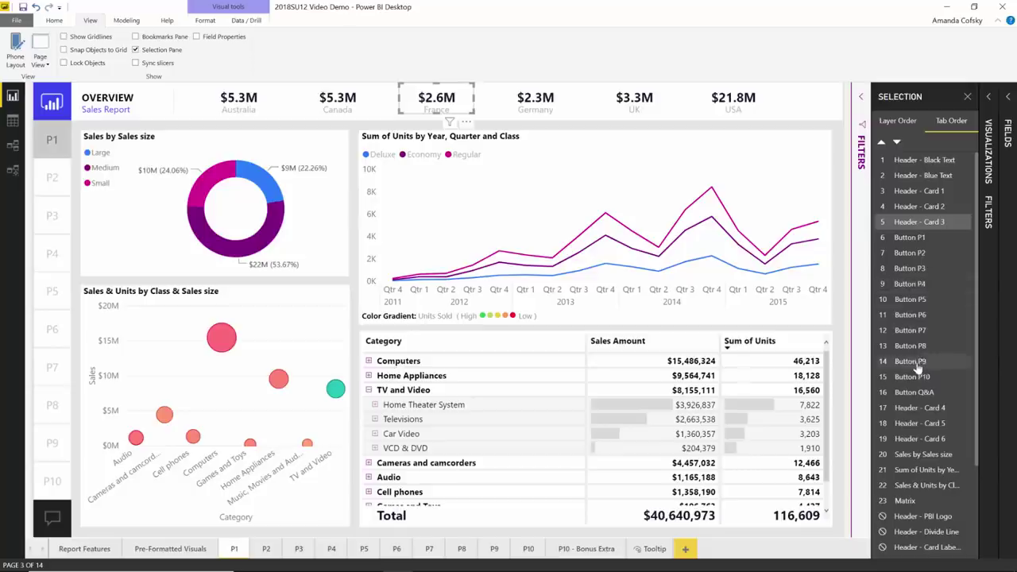
{"action": "left_click_drag", "start_coordinate": [919, 408], "coordinate": [919, 237]}
{"action": "left_click_drag", "start_coordinate": [921, 423], "coordinate": [934, 249]}
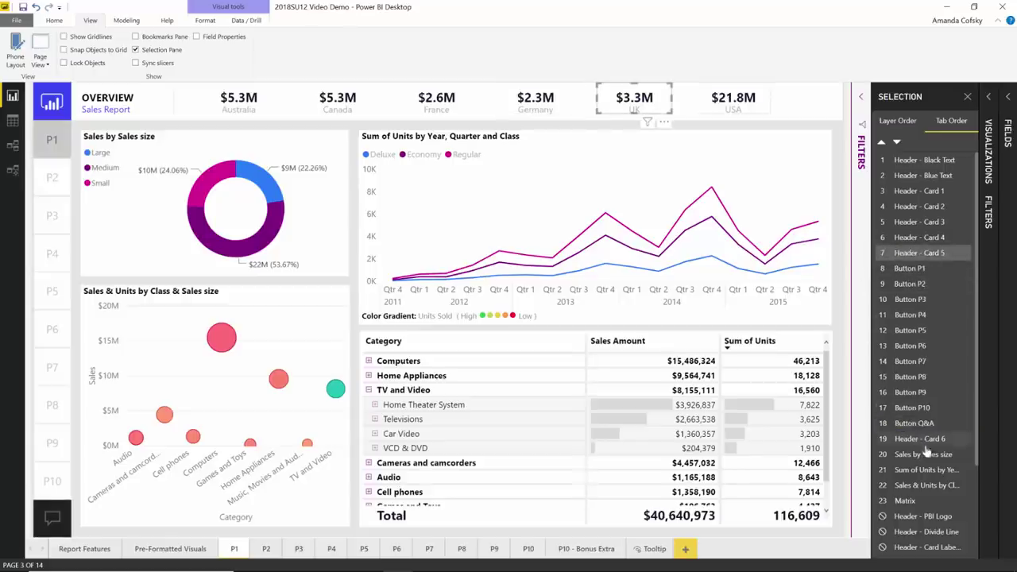
{"action": "left_click_drag", "start_coordinate": [922, 439], "coordinate": [922, 266]}
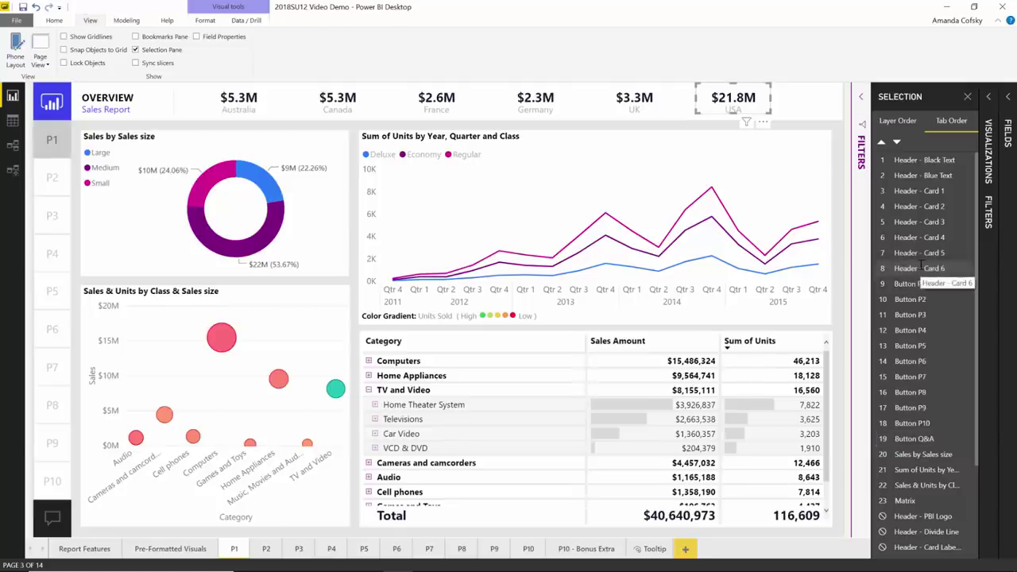
{"action": "scroll", "coordinate": [922, 347], "scroll_direction": "down", "scroll_amount": 3}
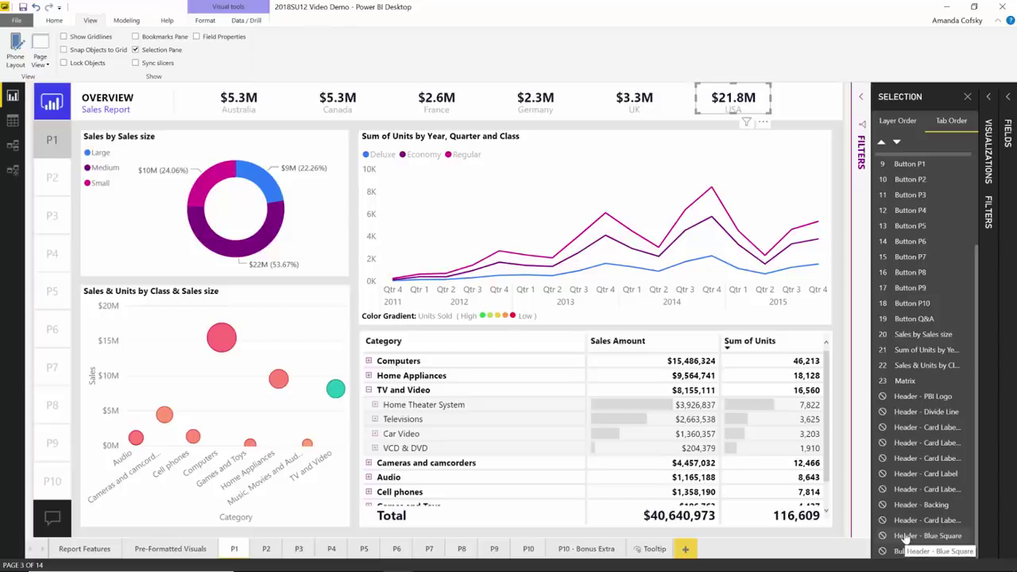
Step: Select the Matrix in the Tab Order list and exclude it from tabbing, moving it last
{"action": "left_click", "coordinate": [924, 421]}
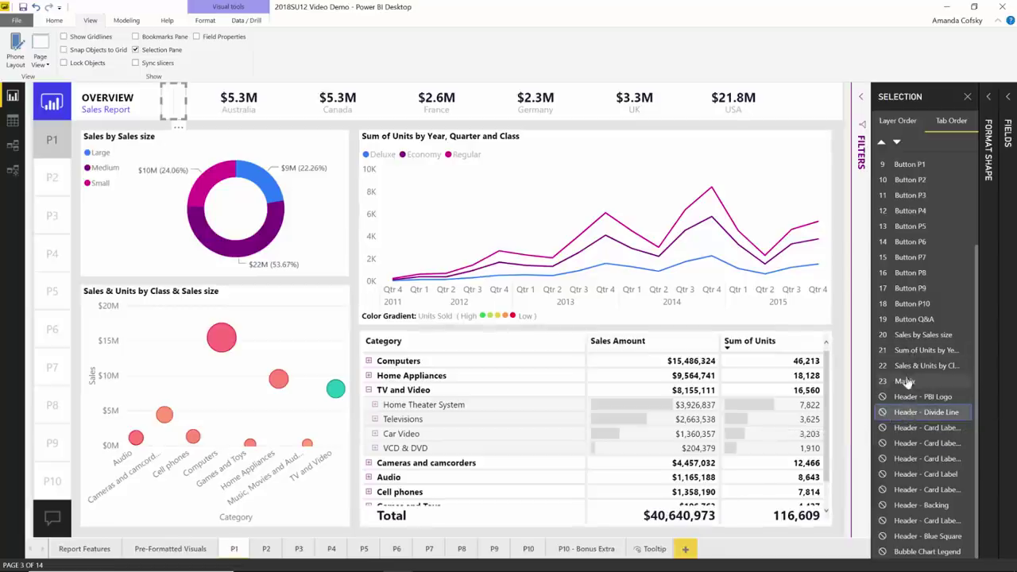
{"action": "left_click", "coordinate": [927, 381]}
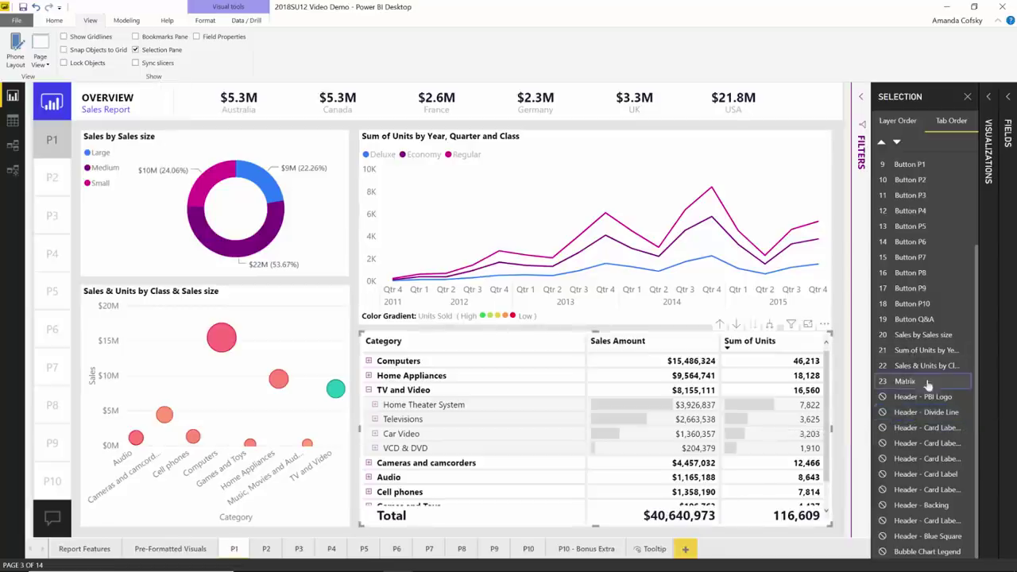
{"action": "left_click", "coordinate": [882, 383]}
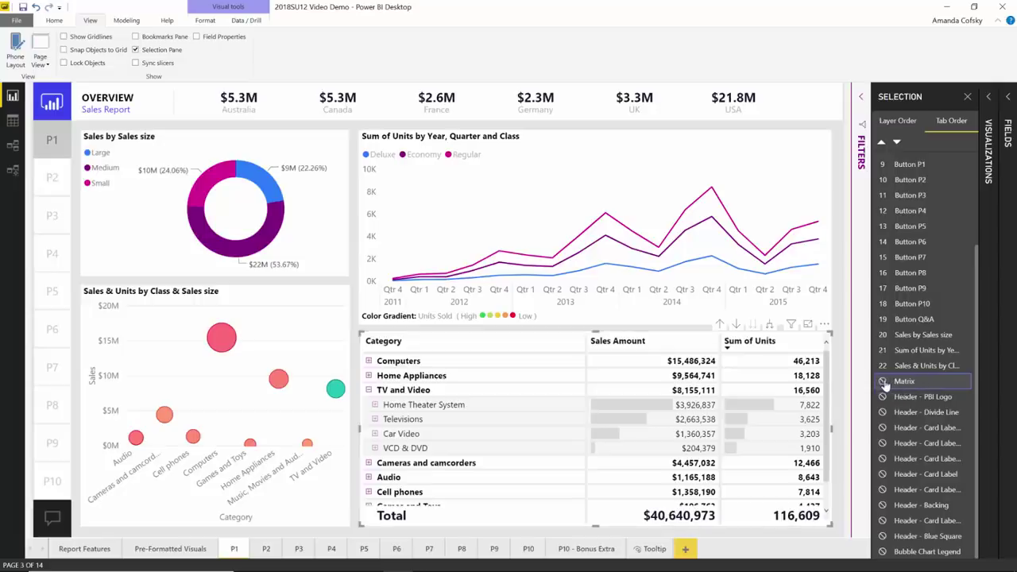
{"action": "left_click", "coordinate": [882, 384]}
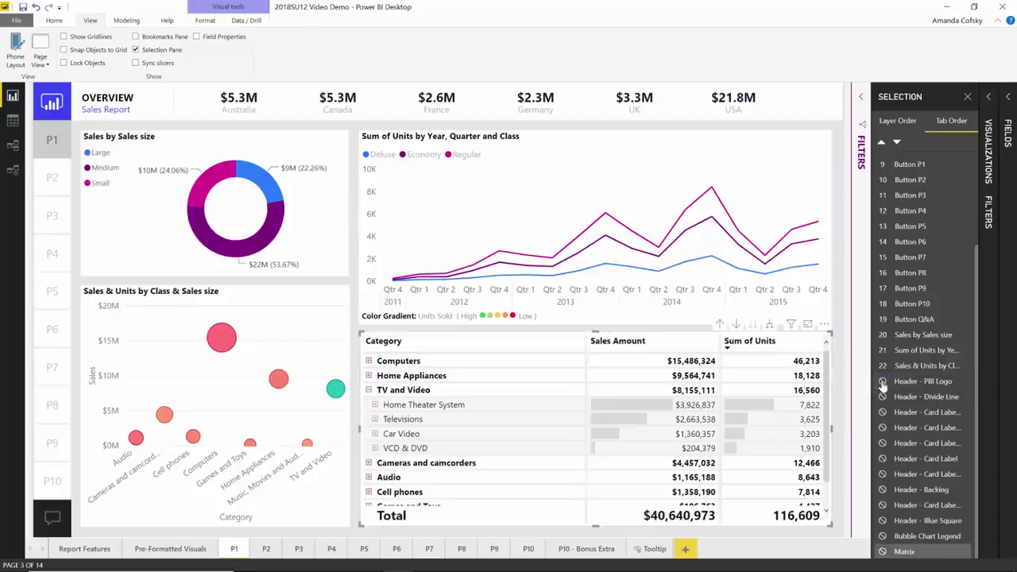
Step: Re-include the Matrix in the tab order at position 23
{"action": "left_click", "coordinate": [882, 552]}
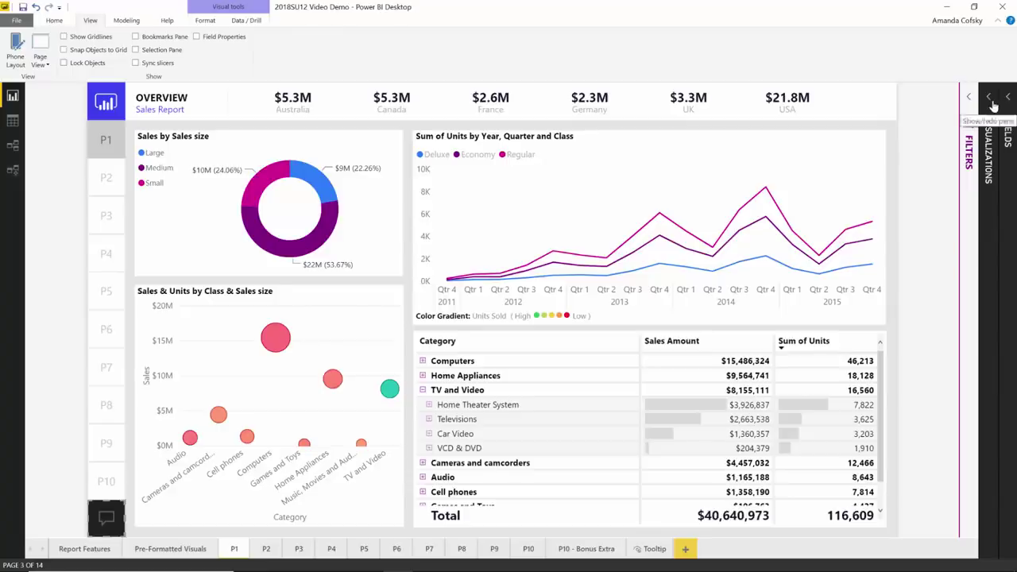
Step: Open the Q&A button's Action settings, switch Type to Bookmark and back to Q&A, and view its tooltip
{"action": "left_click", "coordinate": [991, 100]}
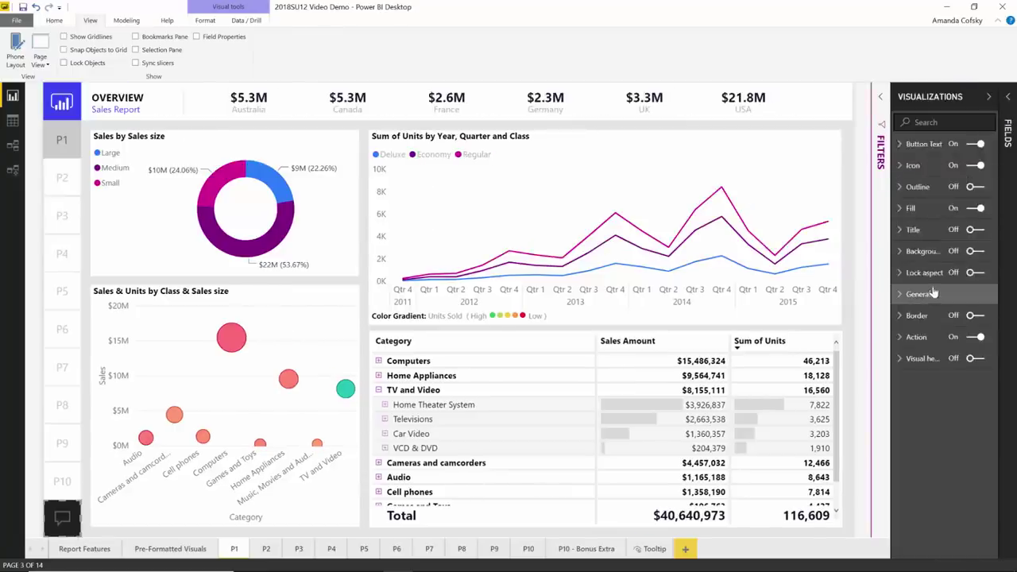
{"action": "left_click", "coordinate": [918, 339]}
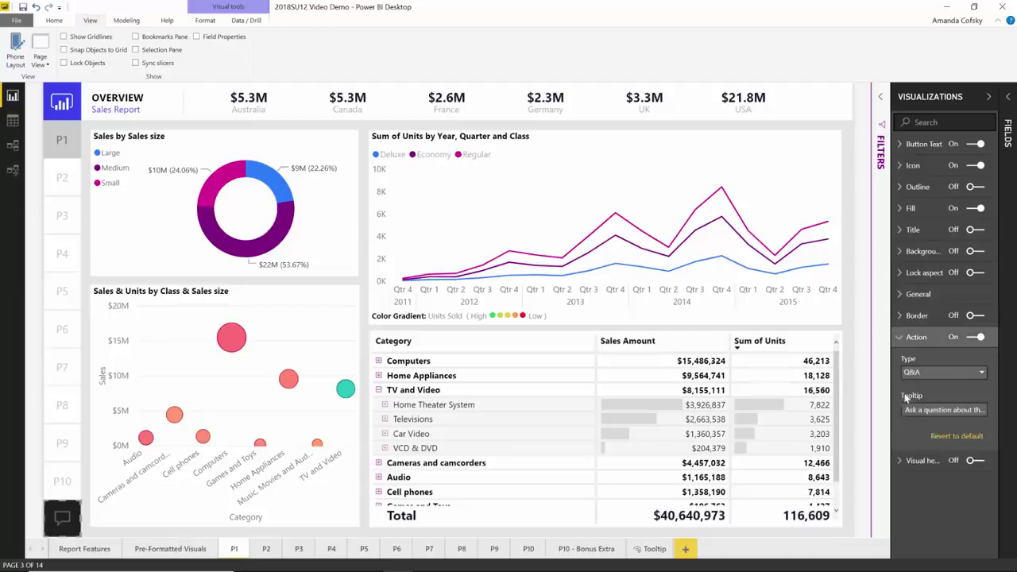
{"action": "left_click", "coordinate": [941, 372]}
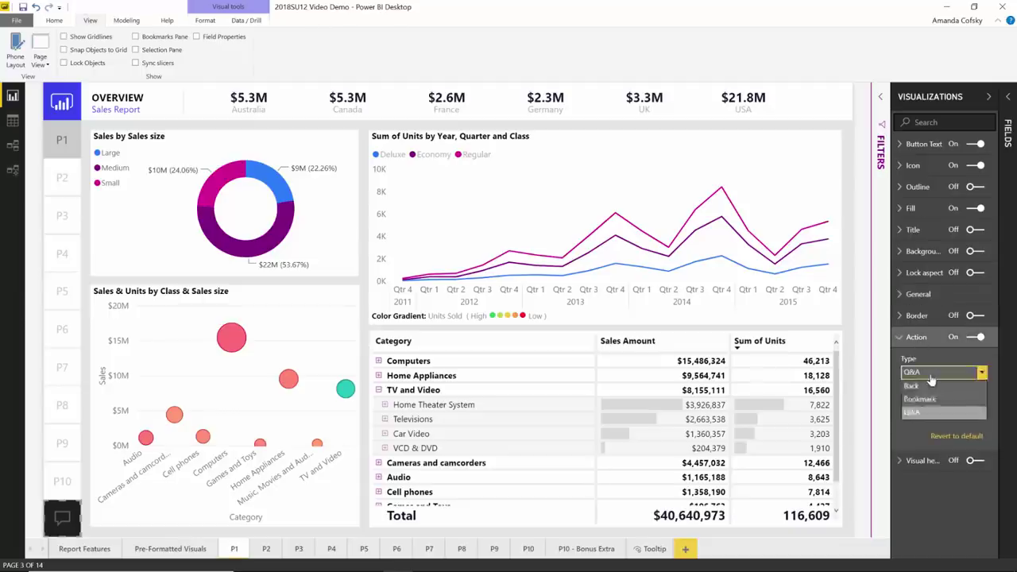
{"action": "left_click", "coordinate": [937, 400]}
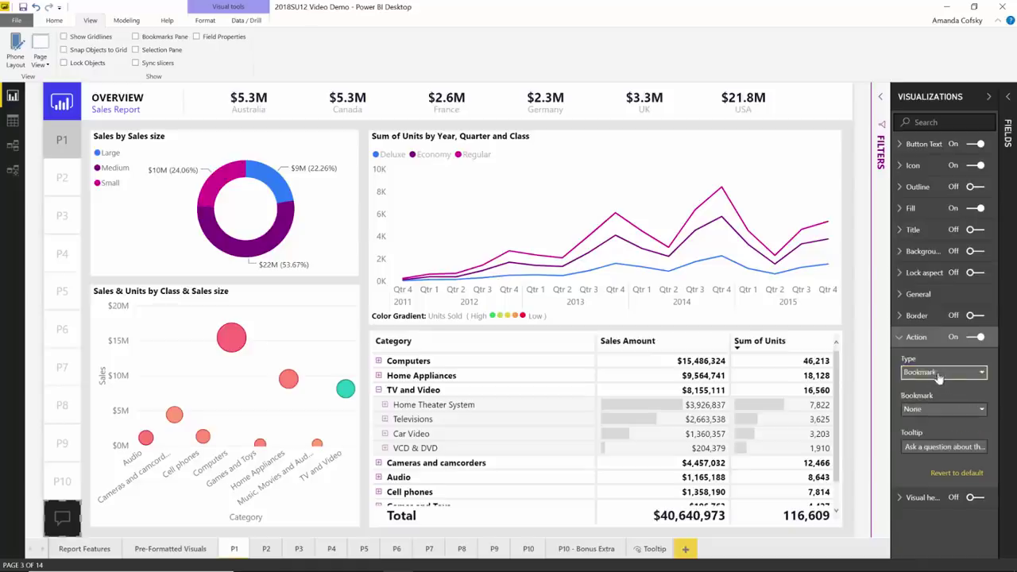
{"action": "left_click", "coordinate": [928, 374]}
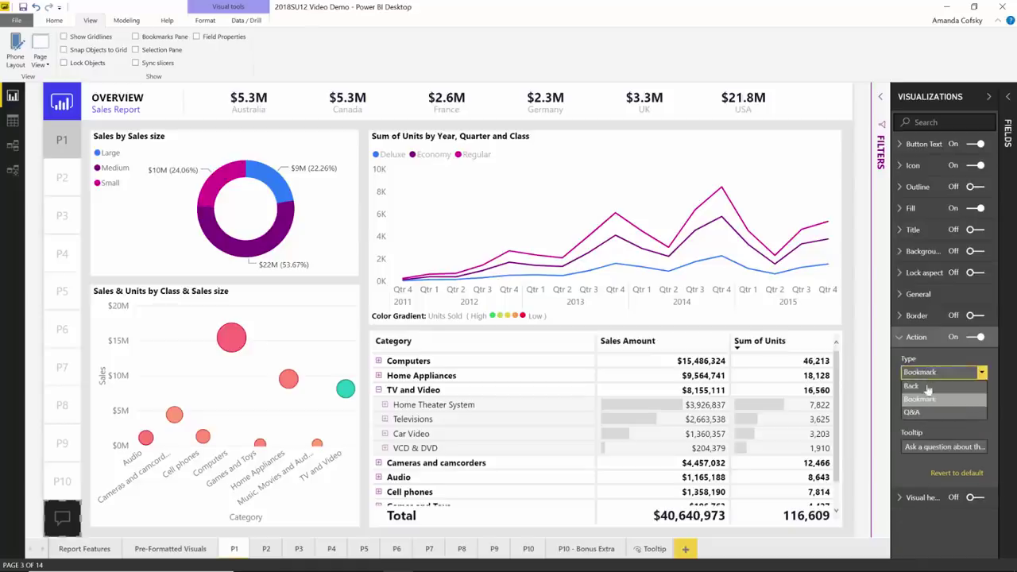
{"action": "left_click", "coordinate": [924, 412]}
{"action": "left_click", "coordinate": [924, 412]}
{"action": "mouse_move", "coordinate": [906, 410]}
{"action": "left_mouse_down"}
{"action": "mouse_move", "coordinate": [1010, 420]}
{"action": "mouse_move", "coordinate": [891, 405]}
{"action": "left_mouse_up"}
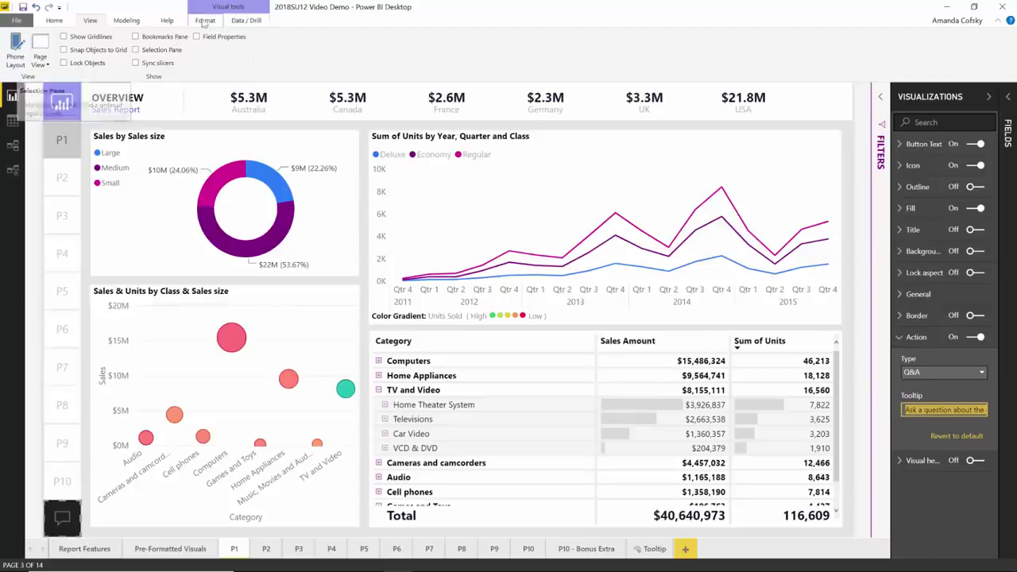
Step: Set the Sales by Sales size donut's interaction with the Australia card to None
{"action": "left_click", "coordinate": [203, 145]}
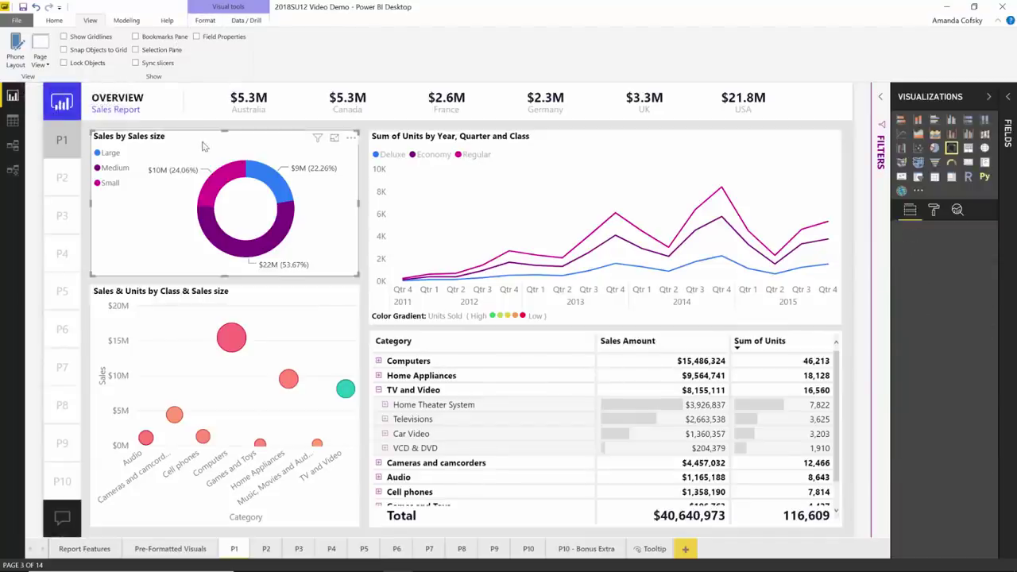
{"action": "left_click", "coordinate": [205, 21]}
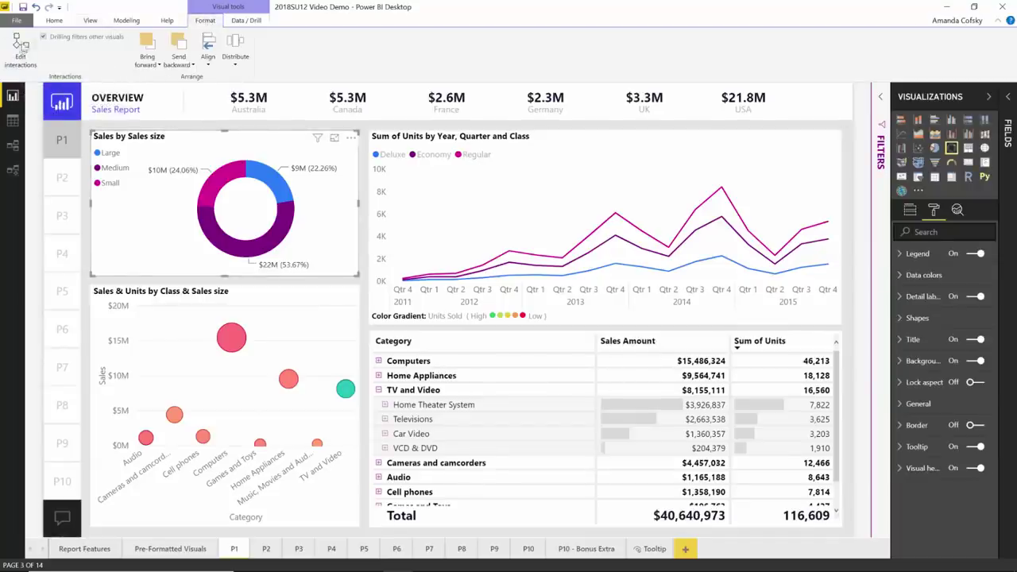
{"action": "left_click", "coordinate": [21, 50]}
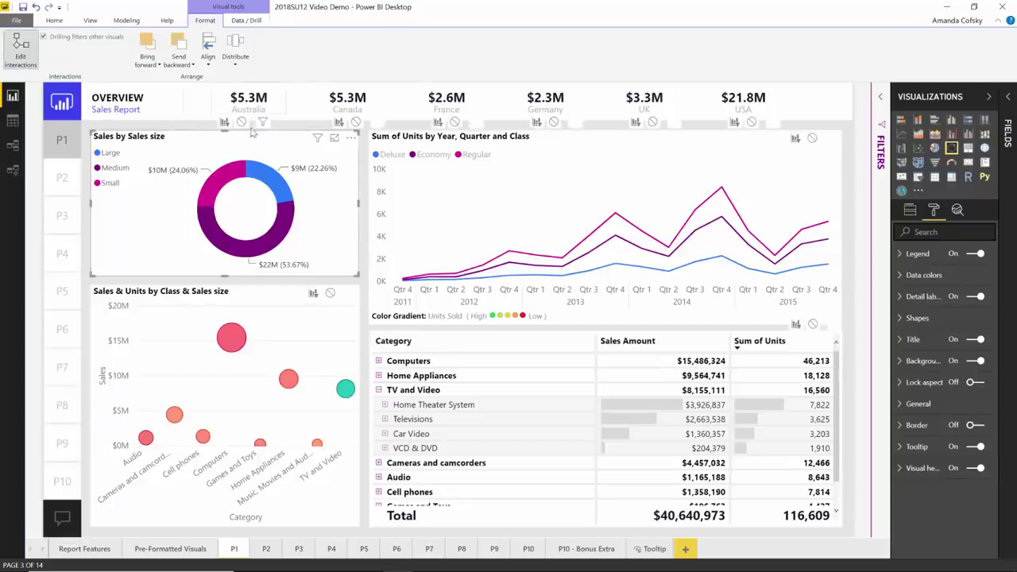
{"action": "mouse_move", "coordinate": [251, 132]}
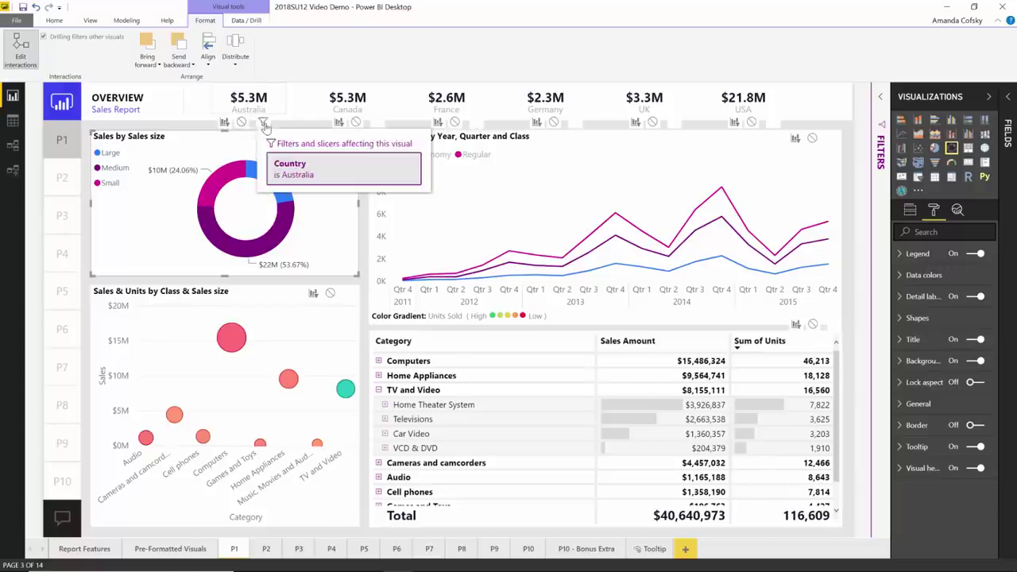
{"action": "left_click", "coordinate": [241, 123]}
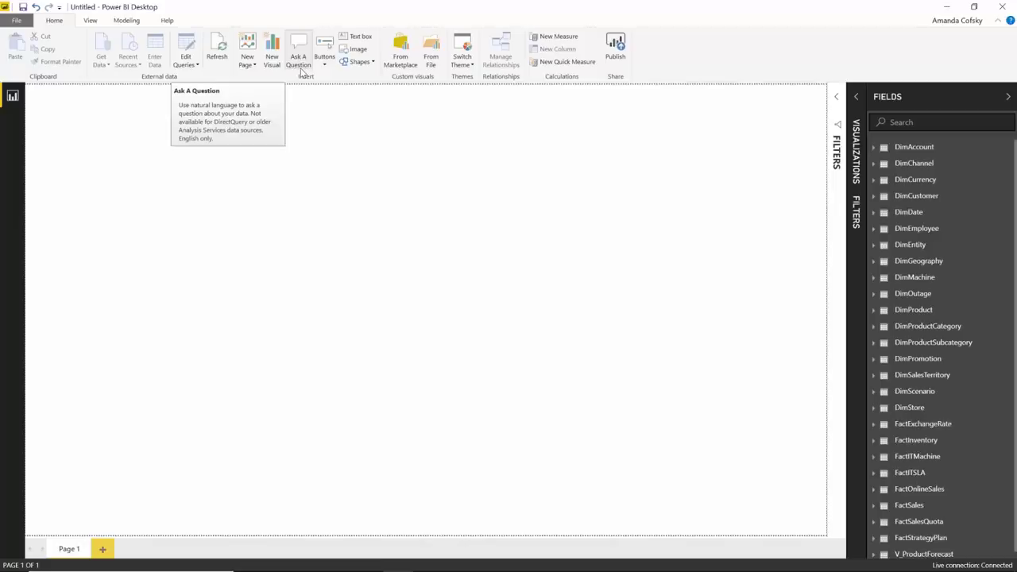
Step: Add a Q&A visual asking 'salesamount by category' and accept the resulting bar chart
{"action": "left_click", "coordinate": [312, 206]}
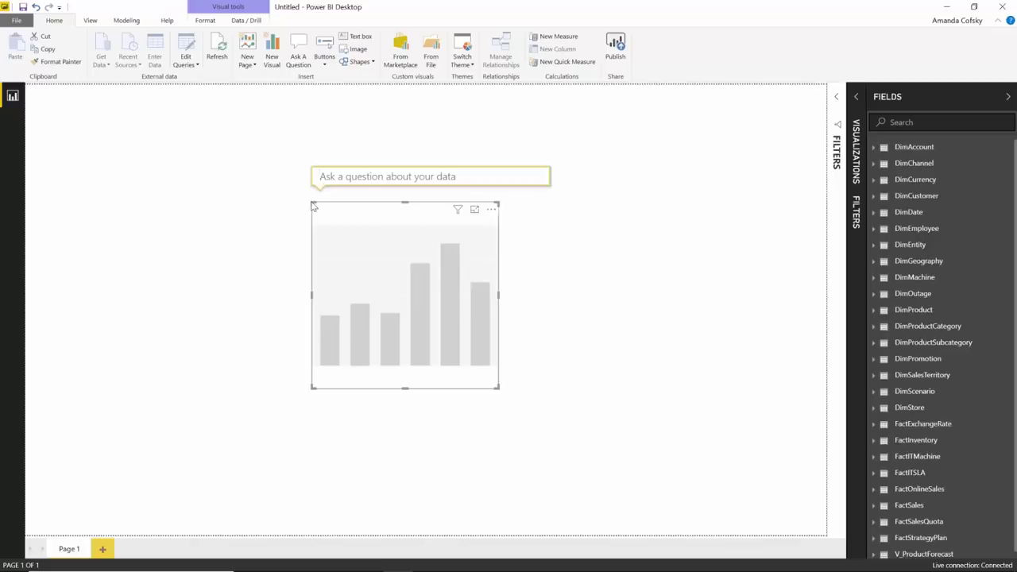
{"action": "type", "text": "sale"}
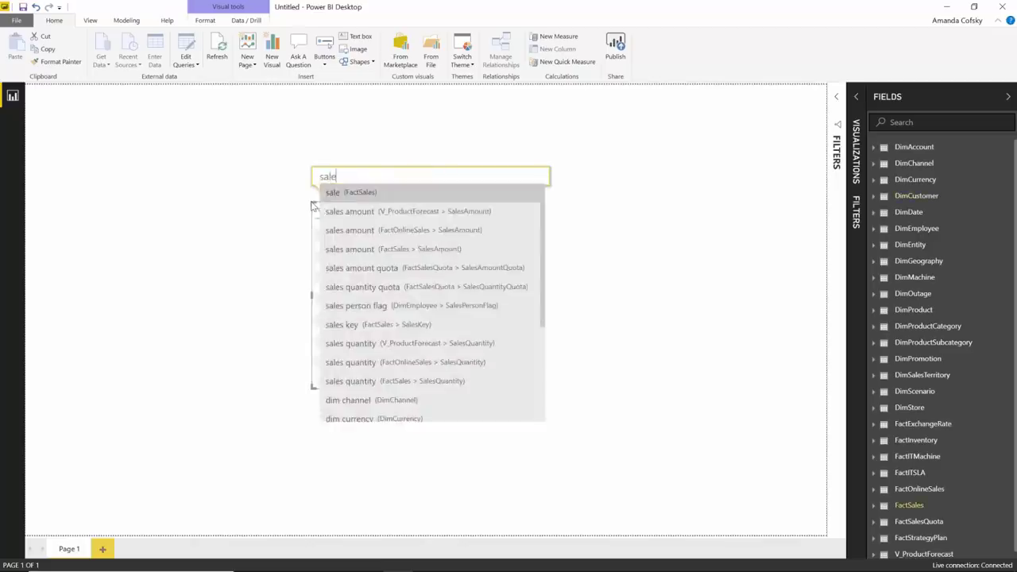
{"action": "type", "text": "samount by cat"}
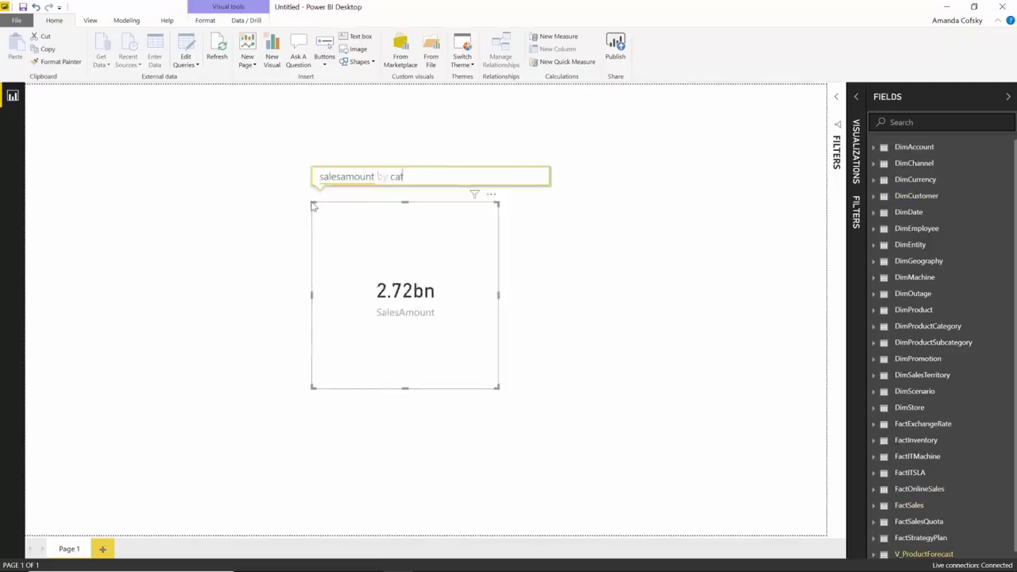
{"action": "type", "text": "egory"}
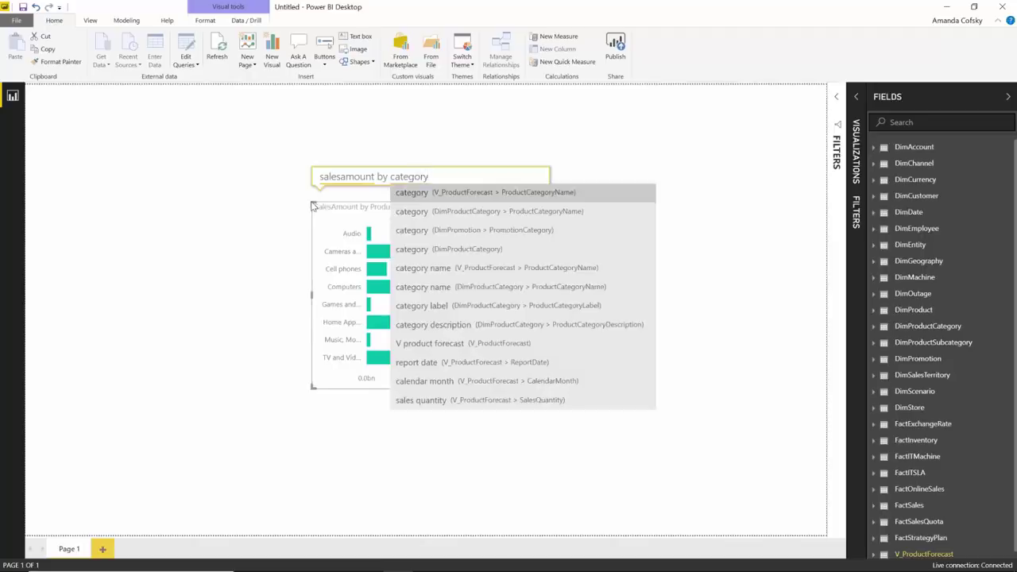
{"action": "left_click", "coordinate": [332, 238]}
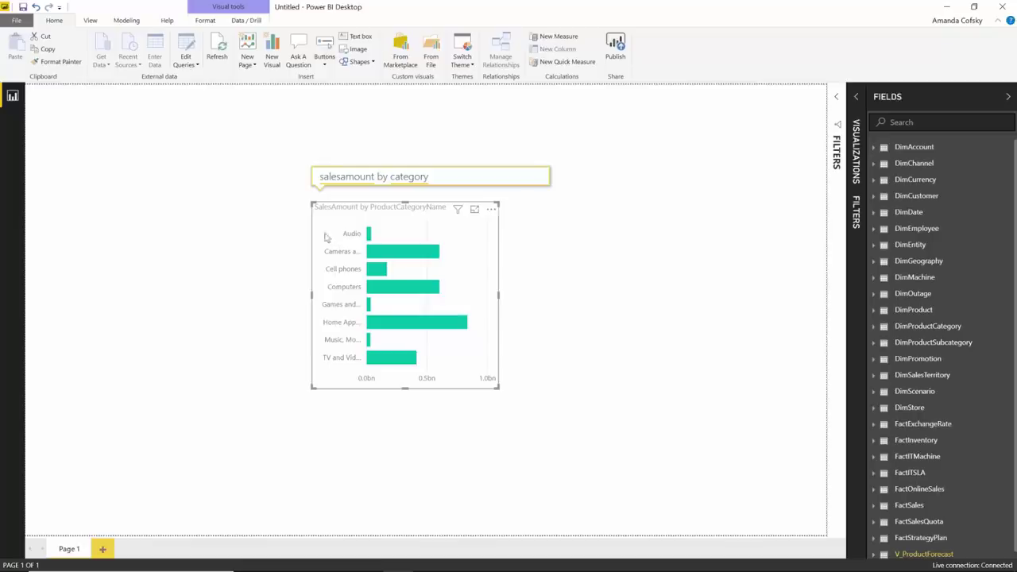
Step: Deselect the bar chart by clicking the empty canvas
{"action": "left_click", "coordinate": [276, 261]}
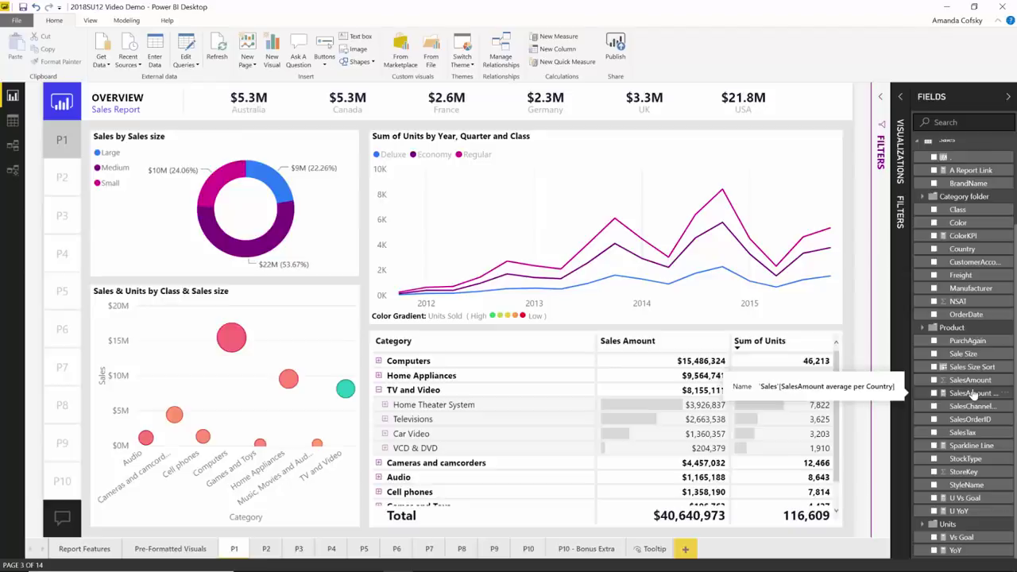
Step: Open the Sparkline Line measure and scroll through its SVG polyline DAX formula
{"action": "left_click", "coordinate": [971, 447]}
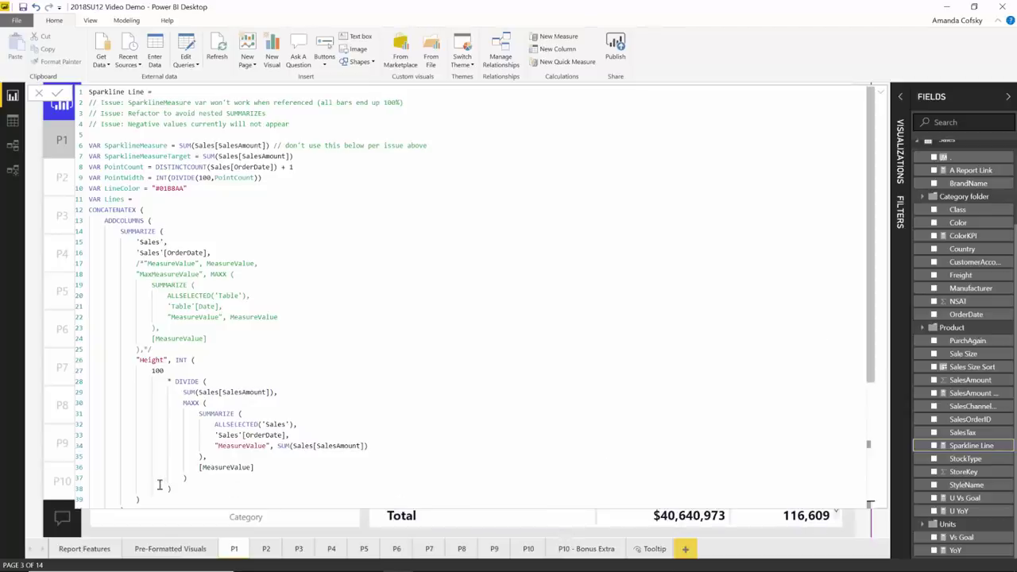
{"action": "scroll", "coordinate": [151, 485], "scroll_direction": "down", "scroll_amount": 6}
{"action": "scroll", "coordinate": [152, 485], "scroll_direction": "up", "scroll_amount": 6}
{"action": "scroll", "coordinate": [606, 303], "scroll_direction": "down", "scroll_amount": 5}
{"action": "scroll", "coordinate": [606, 303], "scroll_direction": "up", "scroll_amount": 5}
Step: Zoom the Sparkline Line DAX text in and out with Ctrl+scroll, ending zoomed out
{"action": "scroll", "coordinate": [605, 294], "scroll_direction": "down", "scroll_amount": 3}
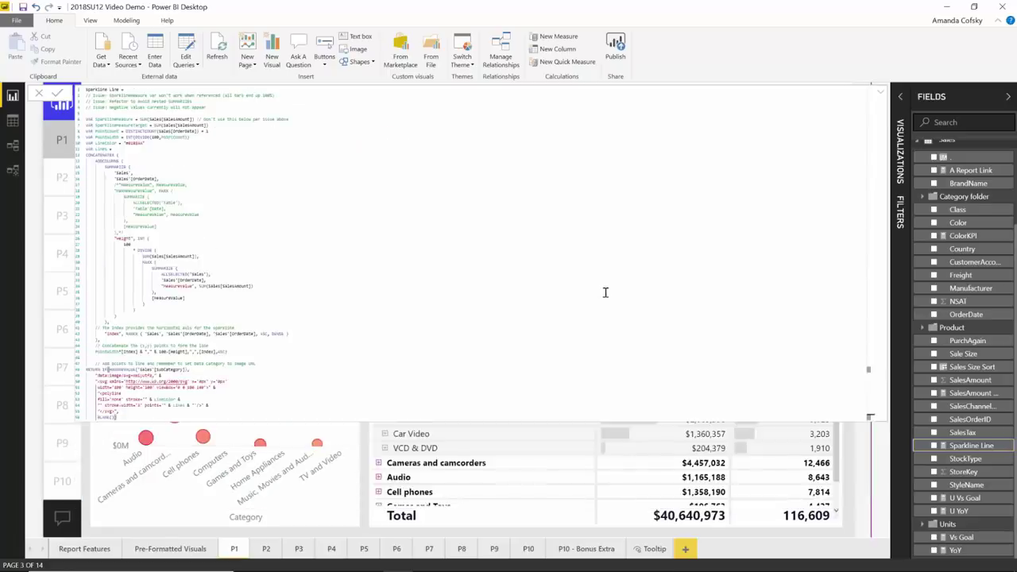
{"action": "scroll", "coordinate": [605, 293], "scroll_direction": "up", "scroll_amount": 4}
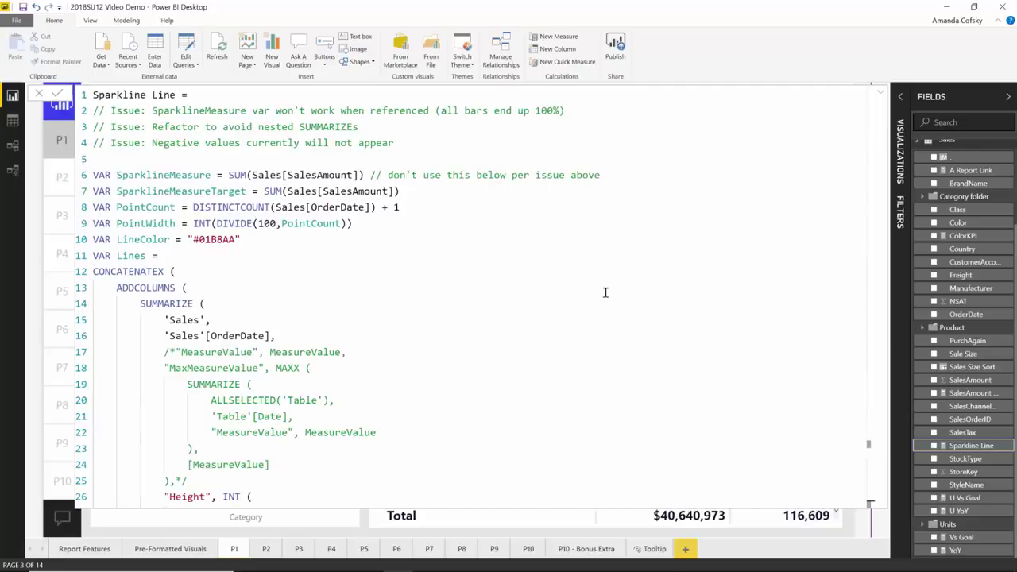
{"action": "scroll", "coordinate": [606, 292], "scroll_direction": "down", "scroll_amount": 1}
{"action": "scroll", "coordinate": [606, 293], "scroll_direction": "up", "scroll_amount": 2}
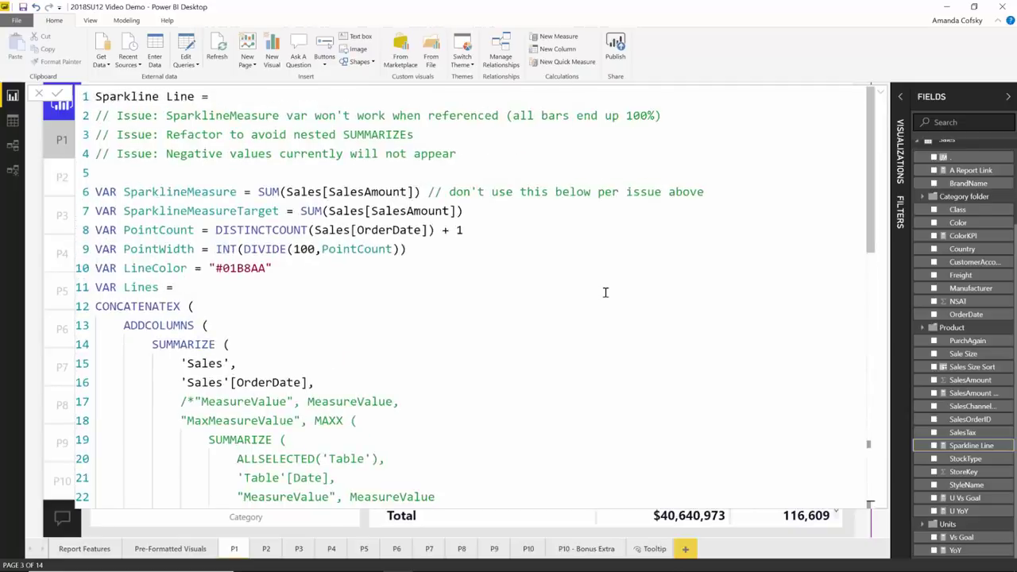
{"action": "scroll", "coordinate": [605, 293], "scroll_direction": "up", "scroll_amount": 1}
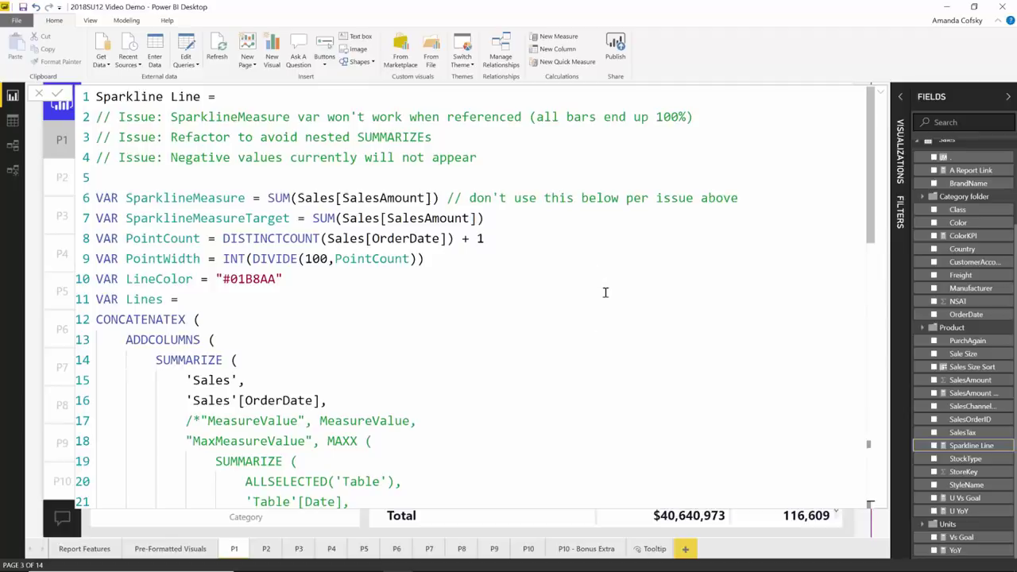
{"action": "scroll", "coordinate": [606, 293], "scroll_direction": "down", "scroll_amount": 1}
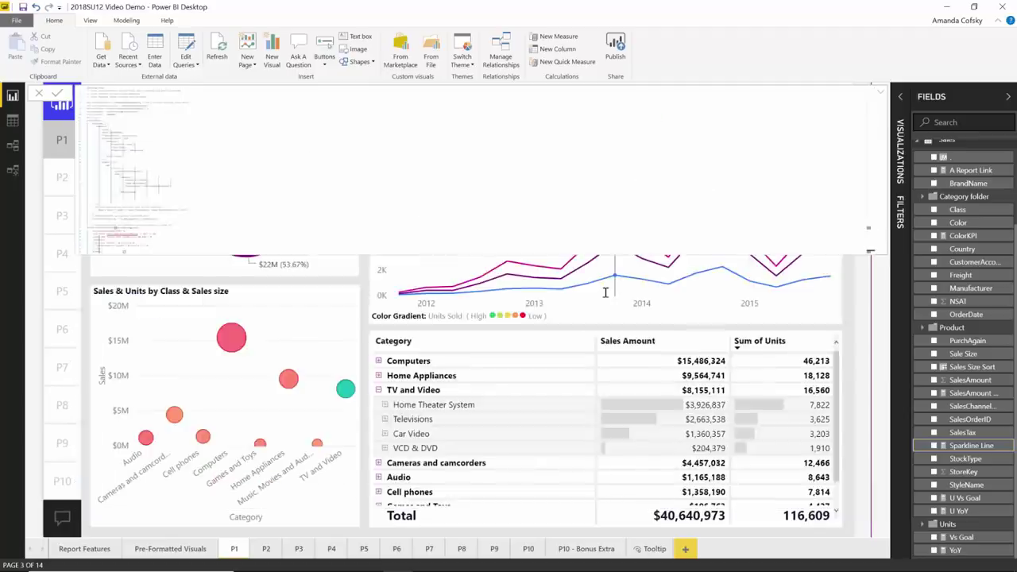
{"action": "scroll", "coordinate": [606, 292], "scroll_direction": "down", "scroll_amount": 5}
{"action": "scroll", "coordinate": [628, 147], "scroll_direction": "up", "scroll_amount": 5}
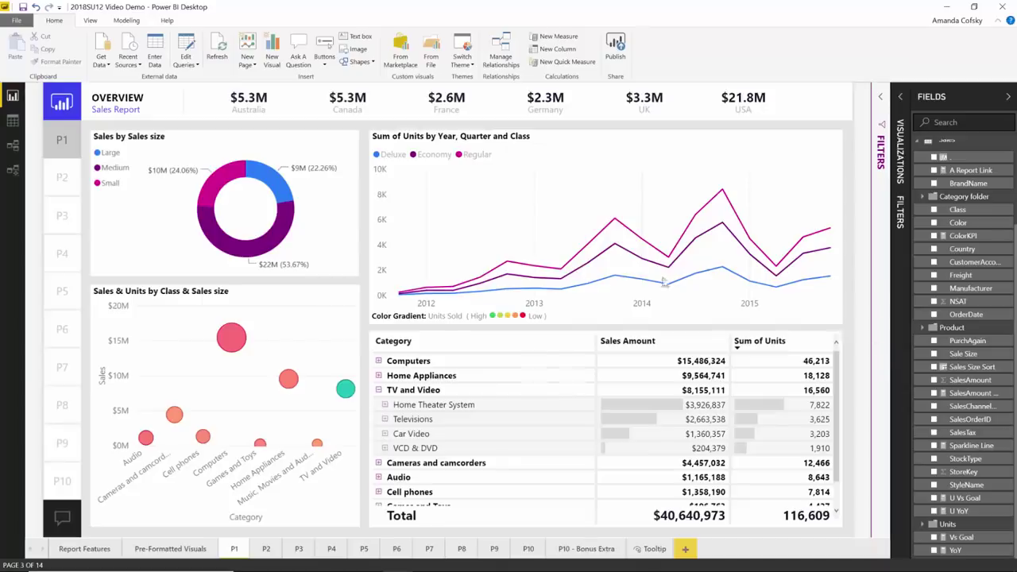
Step: Switch to Data view and leave the Sales table's formula bar collapsed to one line
{"action": "left_click", "coordinate": [13, 120]}
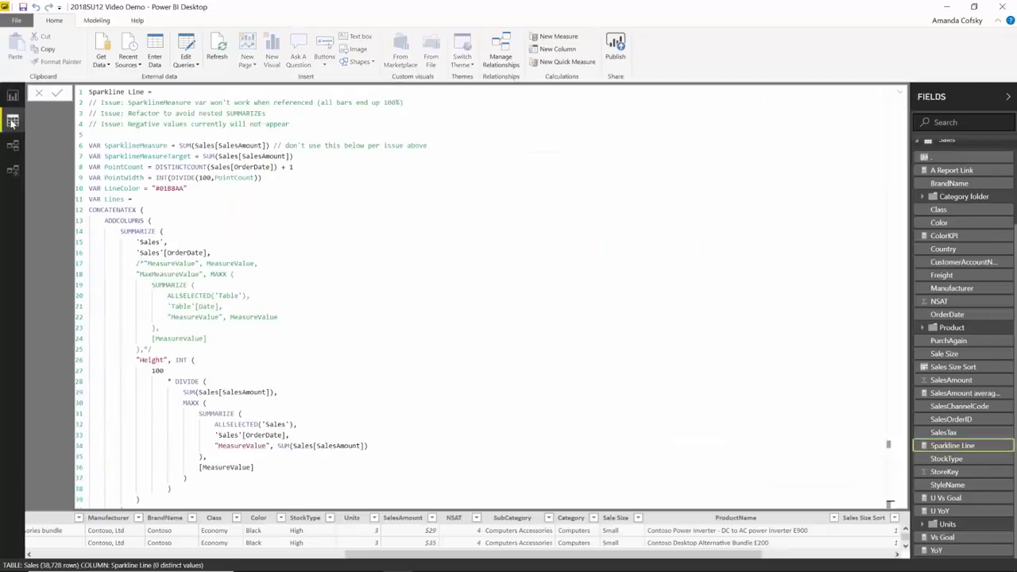
{"action": "left_click", "coordinate": [900, 96]}
{"action": "left_click", "coordinate": [900, 96]}
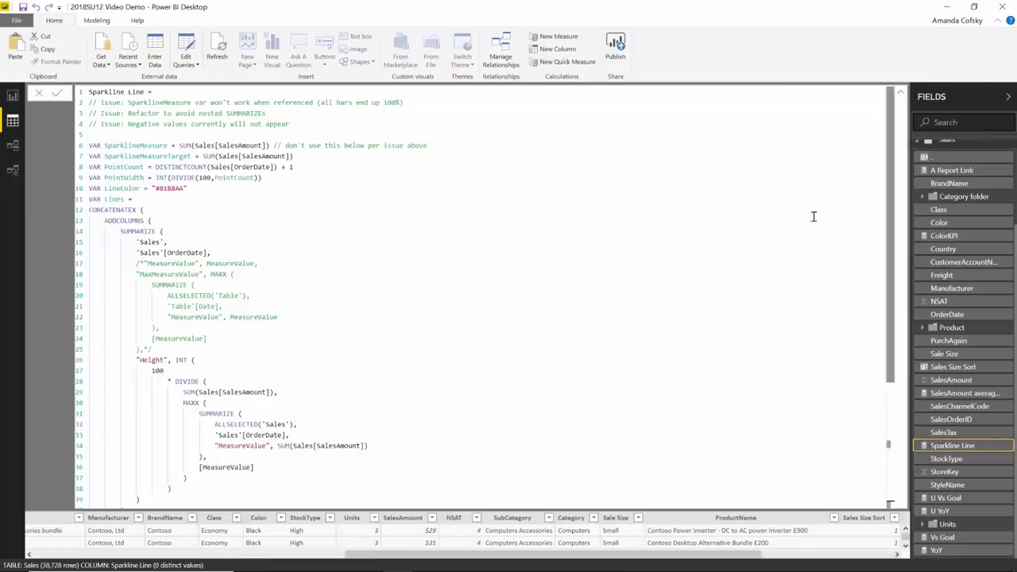
{"action": "left_click", "coordinate": [900, 96]}
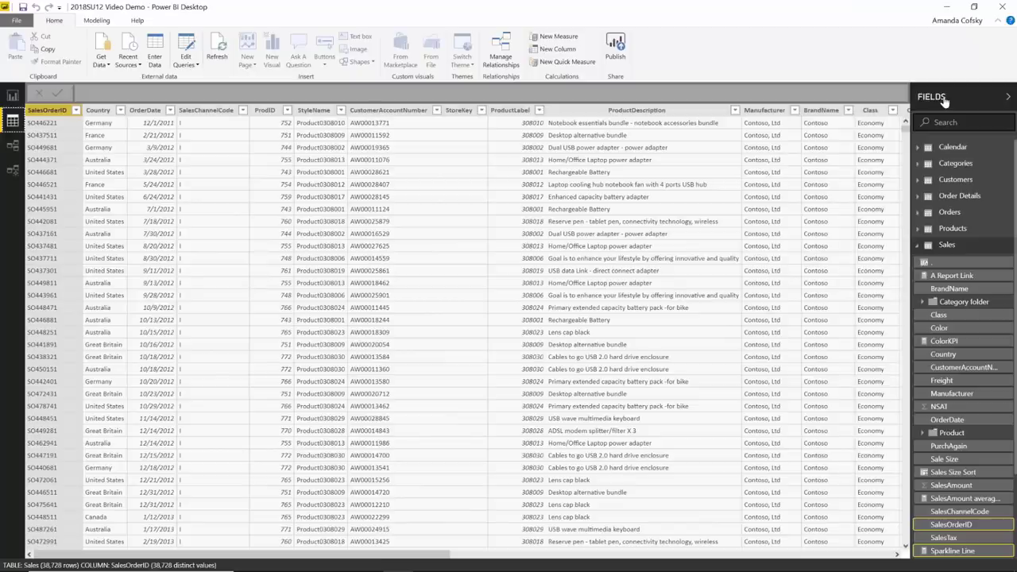
{"action": "key", "text": "Right"}
{"action": "key", "text": "Right"}
{"action": "key", "text": "Right"}
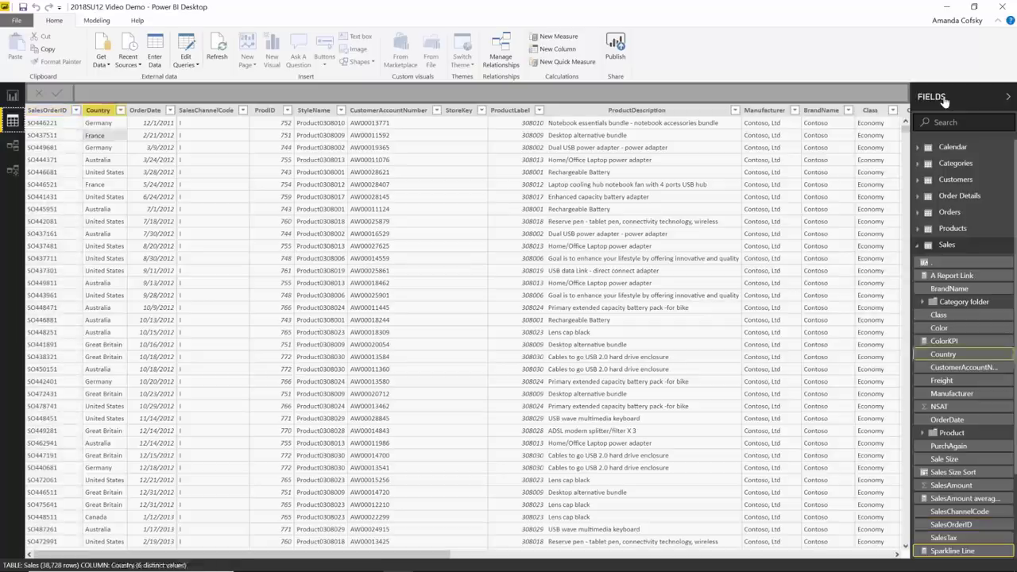
{"action": "key", "text": "Down"}
{"action": "key", "text": "Down"}
{"action": "key", "text": "Down"}
{"action": "key", "text": "Down"}
{"action": "key", "text": "Right"}
{"action": "key", "text": "Right"}
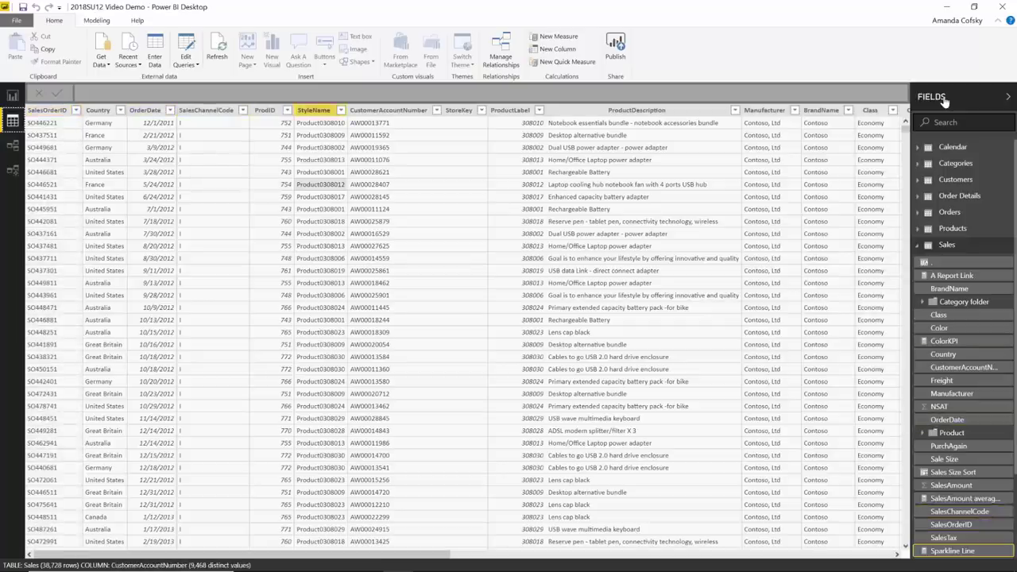
{"action": "key", "text": "Right"}
{"action": "key", "text": "Down"}
{"action": "key", "text": "Down"}
{"action": "key", "text": "Up"}
{"action": "key", "text": "Up"}
{"action": "key", "text": "Up"}
{"action": "key", "text": "Up"}
{"action": "key", "text": "Up"}
{"action": "key", "text": "Up"}
{"action": "key", "text": "Up"}
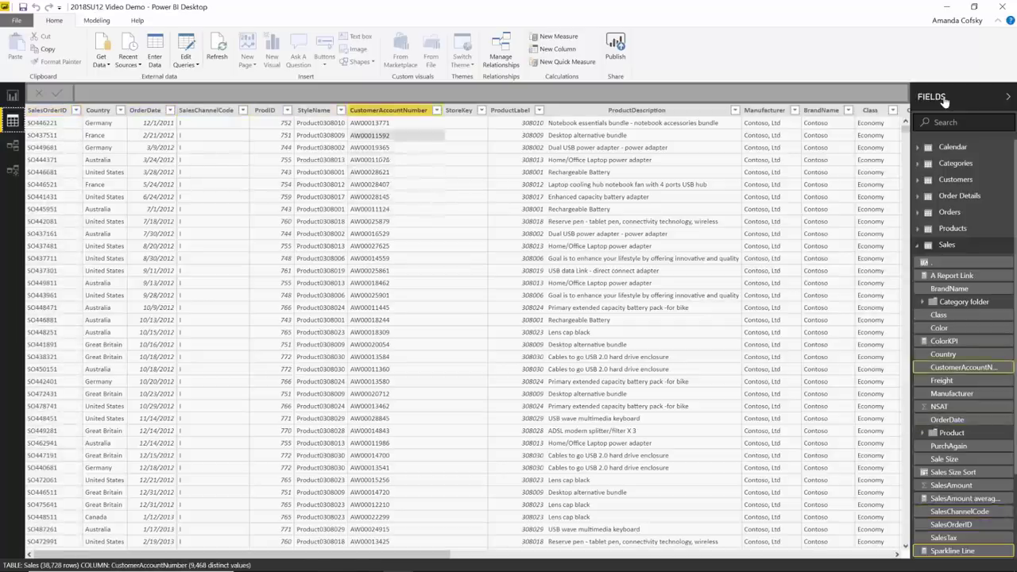
{"action": "key", "text": "Up"}
{"action": "key", "text": "Right"}
{"action": "key", "text": "Right"}
{"action": "key", "text": "Right"}
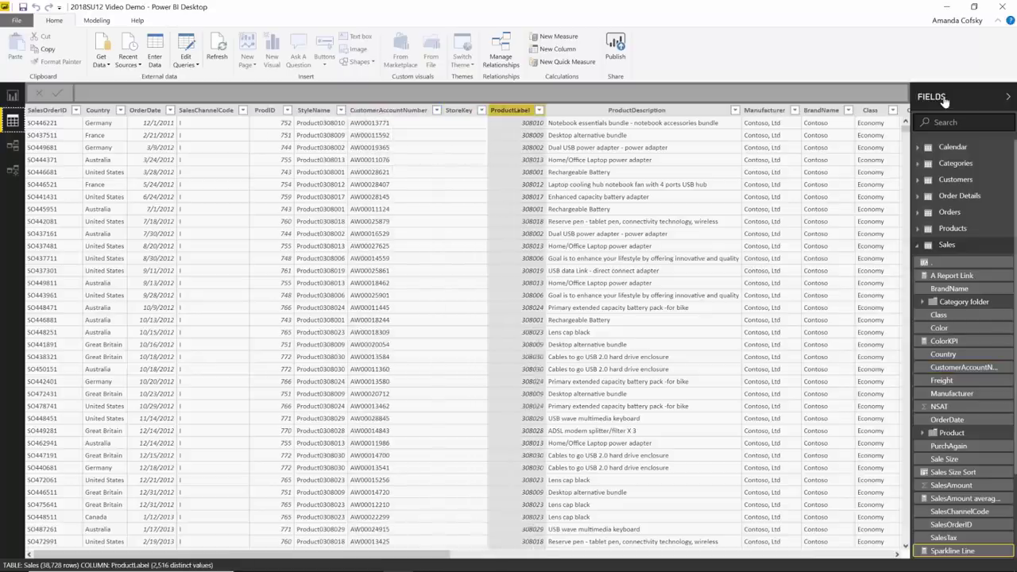
{"action": "key", "text": "Left"}
{"action": "key", "text": "Left"}
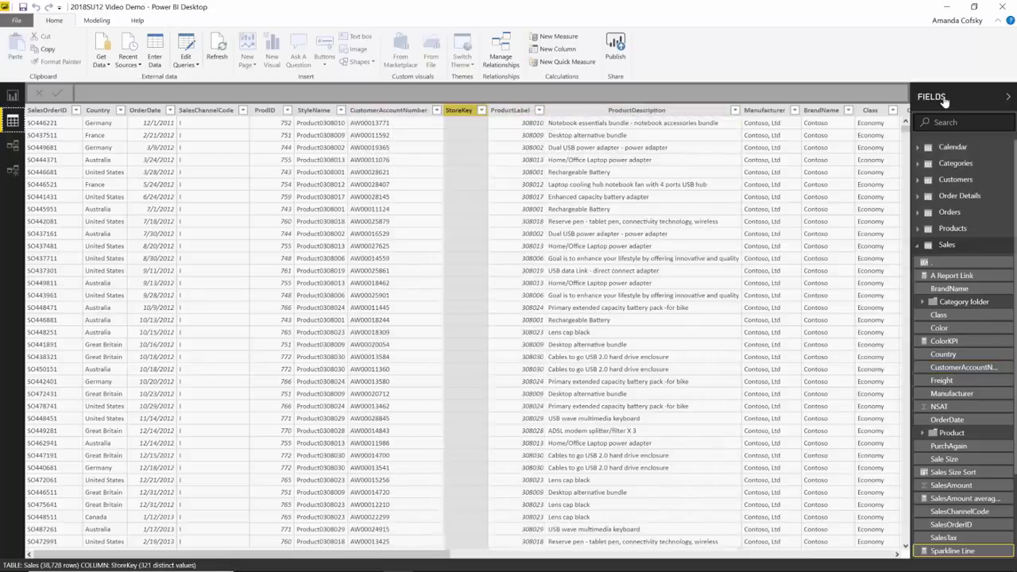
{"action": "key", "text": "Down"}
{"action": "key", "text": "Down"}
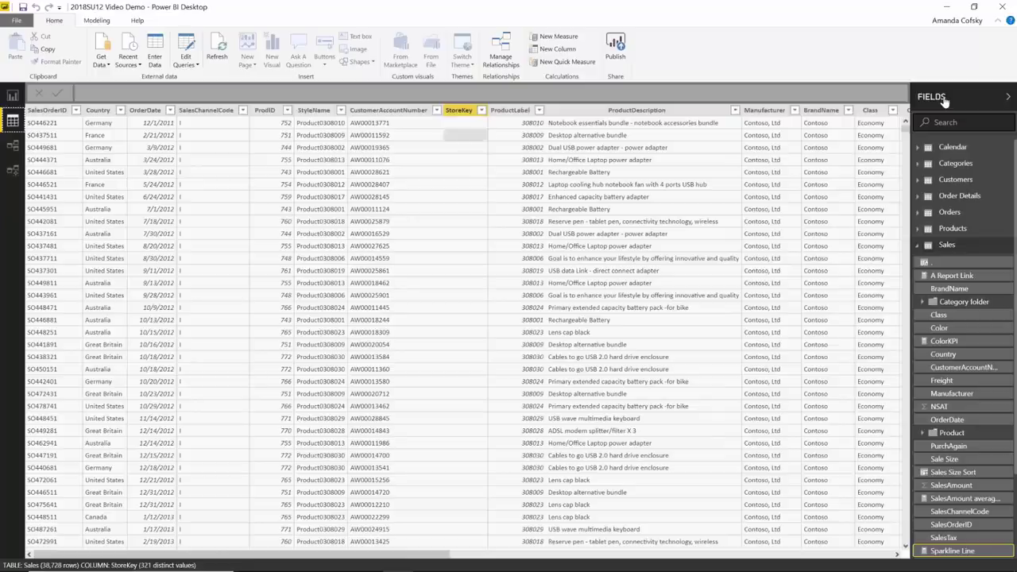
{"action": "key", "text": "Left"}
{"action": "key", "text": "Left"}
{"action": "key", "text": "Right"}
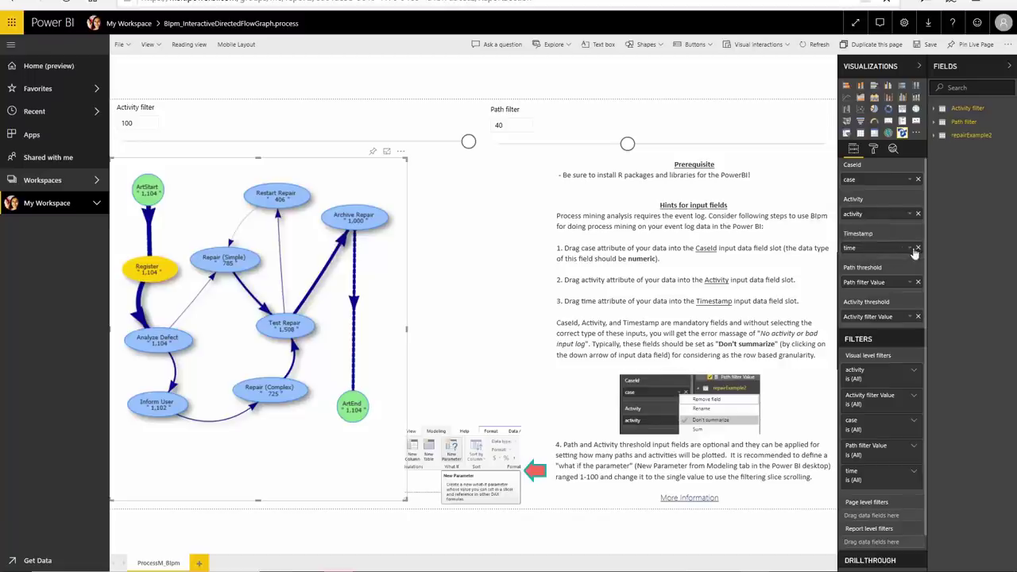
Step: Check the time field's options without changes, then drag the Activity filter slider from 100 to 67
{"action": "left_click", "coordinate": [912, 248]}
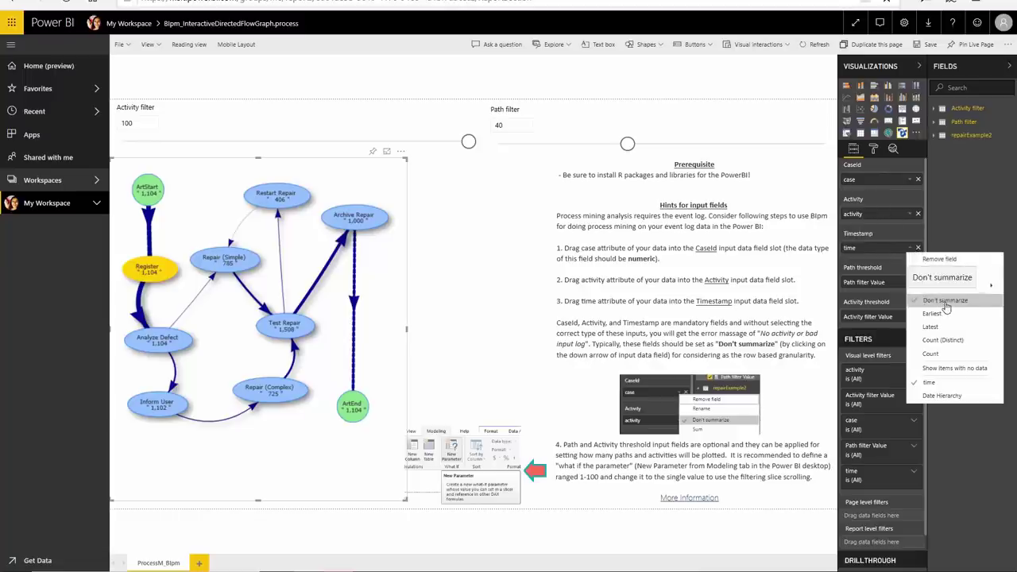
{"action": "left_click", "coordinate": [950, 227]}
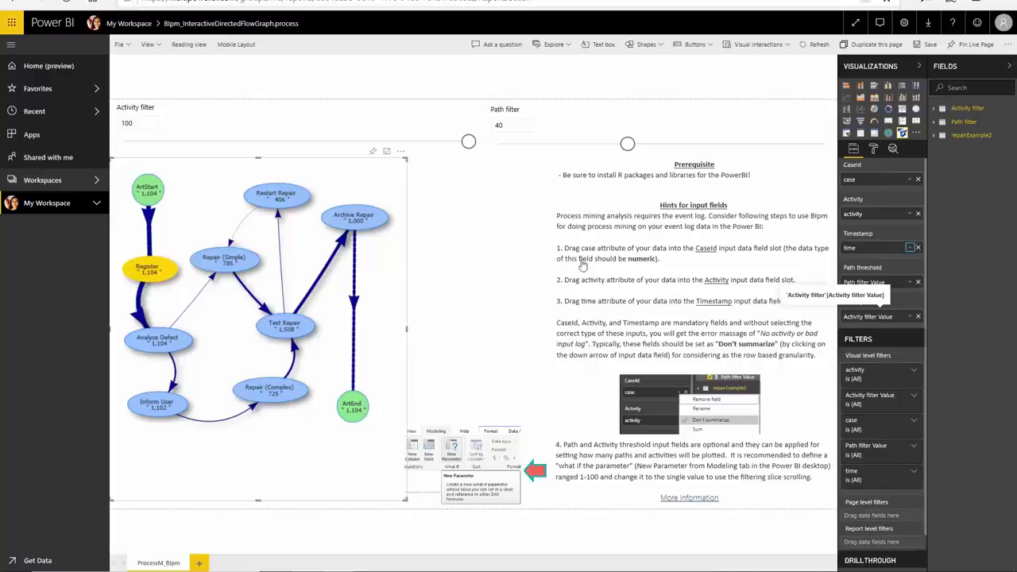
{"action": "left_click_drag", "start_coordinate": [465, 144], "coordinate": [359, 149]}
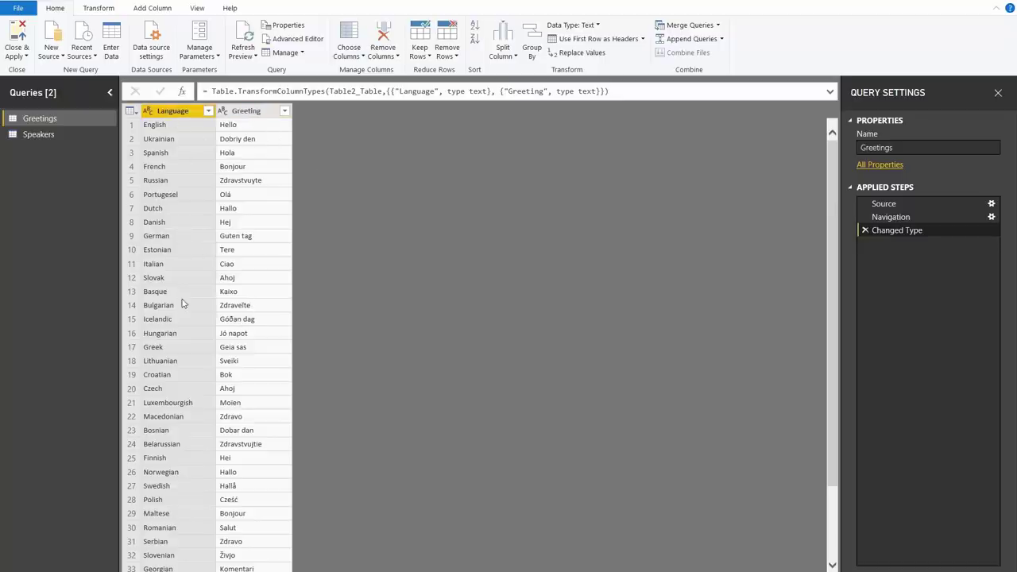
{"action": "left_click", "coordinate": [46, 135]}
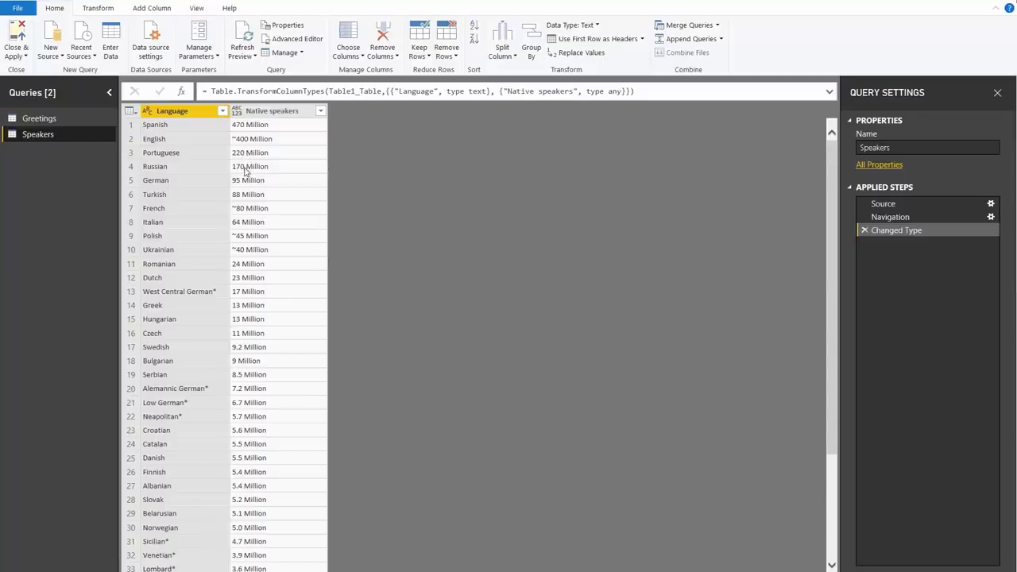
{"action": "left_click", "coordinate": [68, 117]}
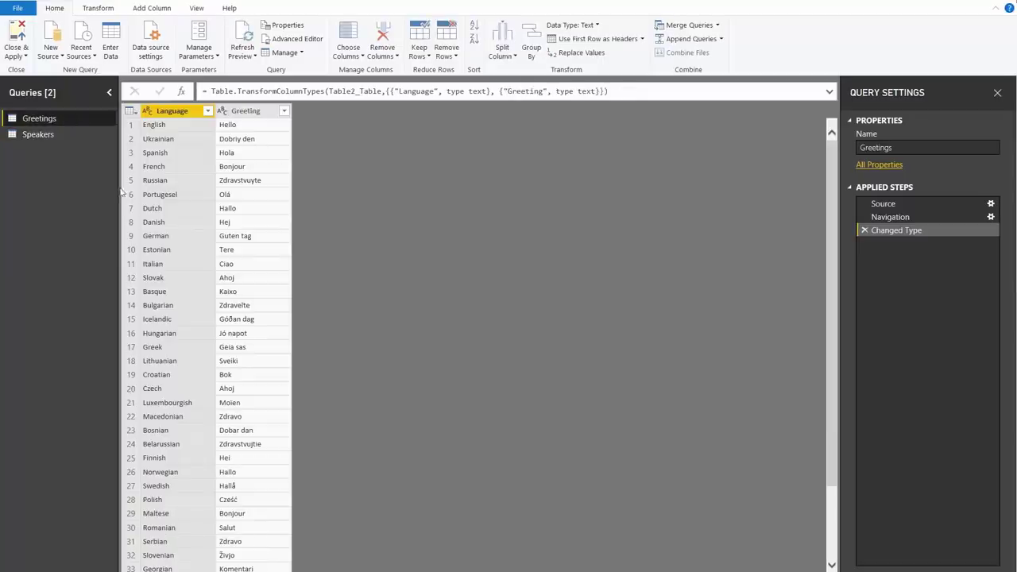
Step: Merge Greetings with the Speakers query, matching on the Language column in both tables
{"action": "left_click", "coordinate": [690, 25]}
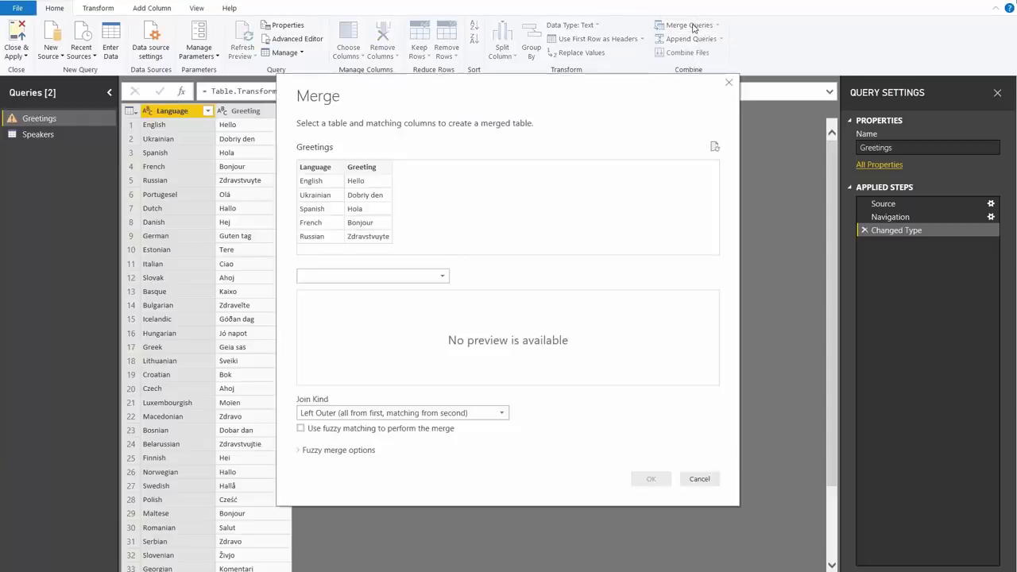
{"action": "left_click", "coordinate": [360, 279]}
{"action": "left_click", "coordinate": [329, 306]}
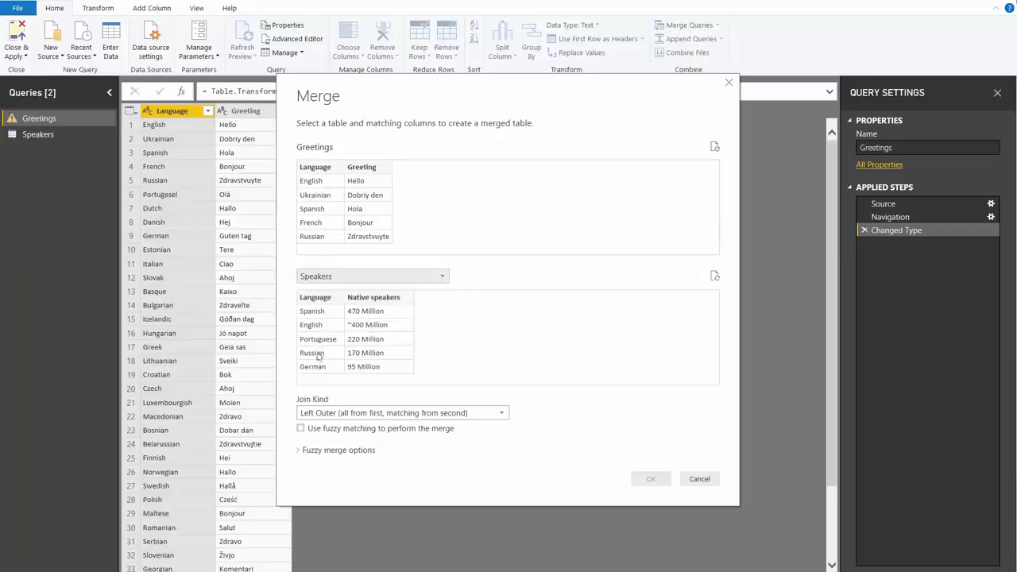
{"action": "left_click", "coordinate": [325, 169]}
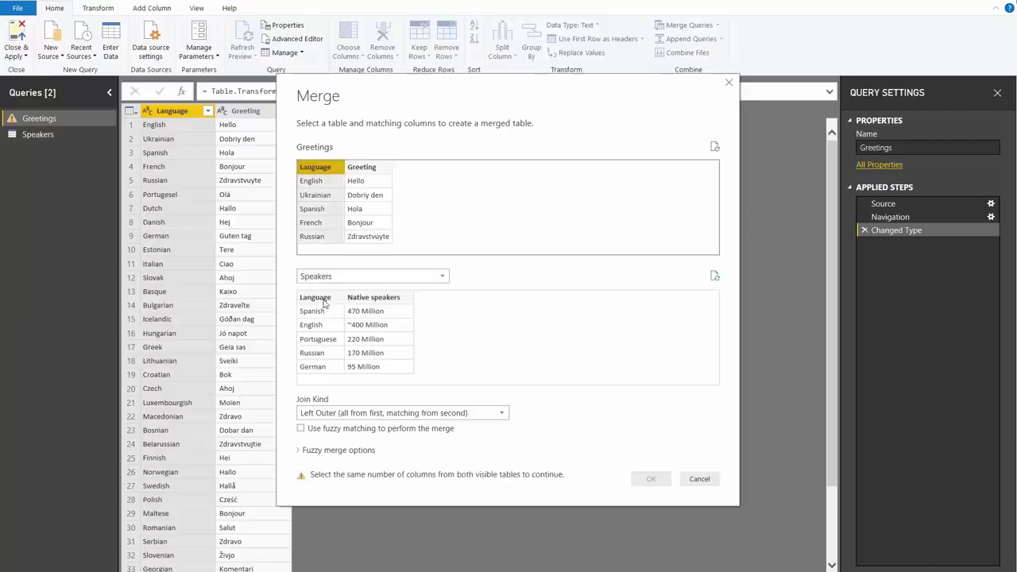
{"action": "left_click", "coordinate": [327, 301]}
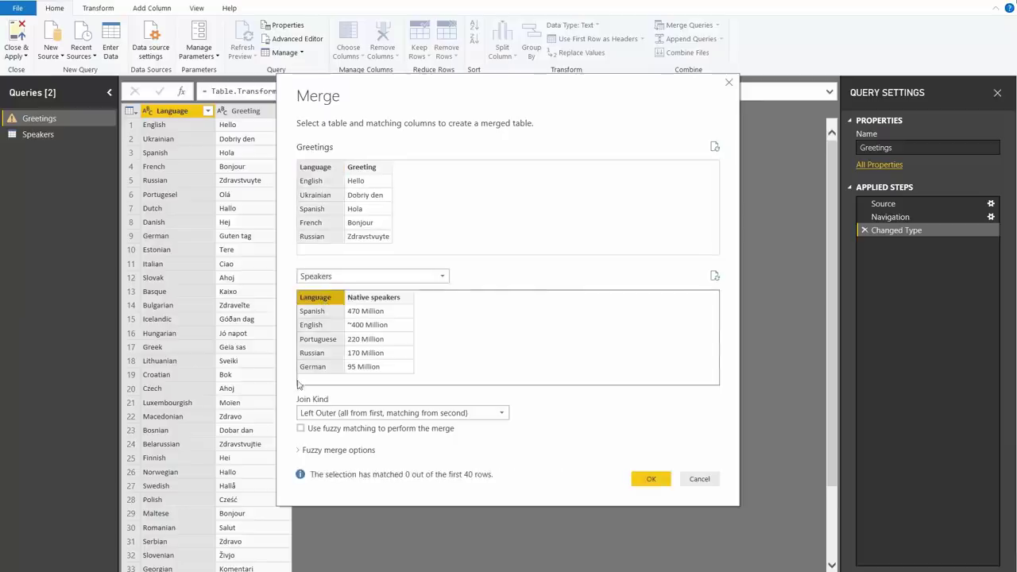
Step: Enable fuzzy matching, reveal the fuzzy merge options, and confirm the merge
{"action": "left_click", "coordinate": [302, 430]}
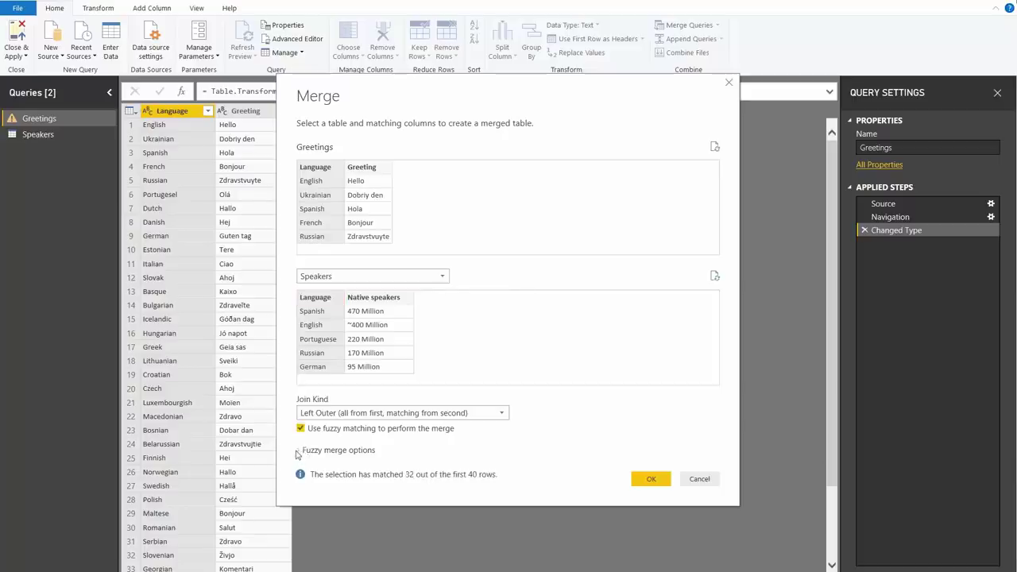
{"action": "left_click", "coordinate": [302, 451]}
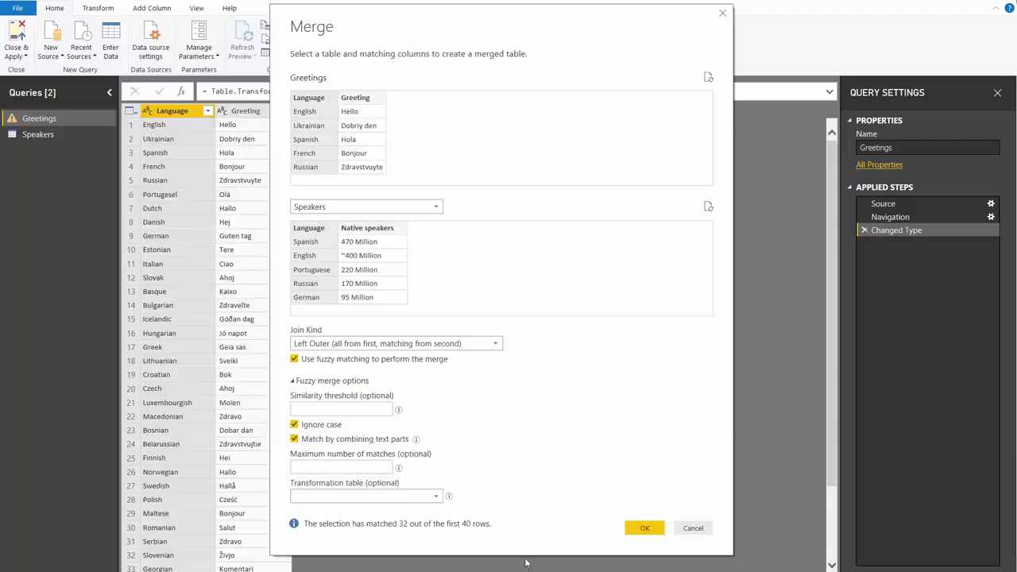
{"action": "left_click", "coordinate": [638, 531]}
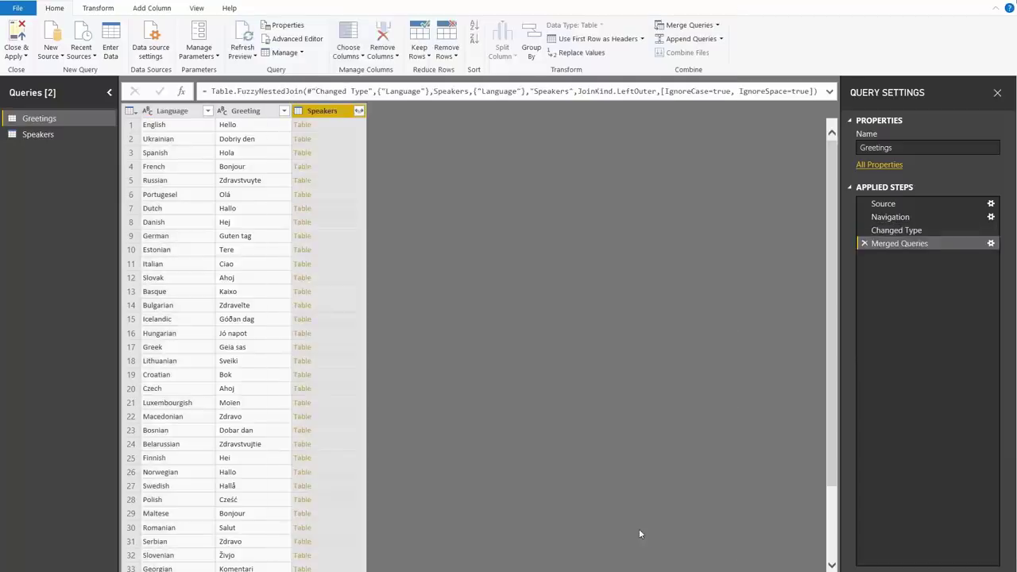
{"action": "left_click", "coordinate": [359, 111]}
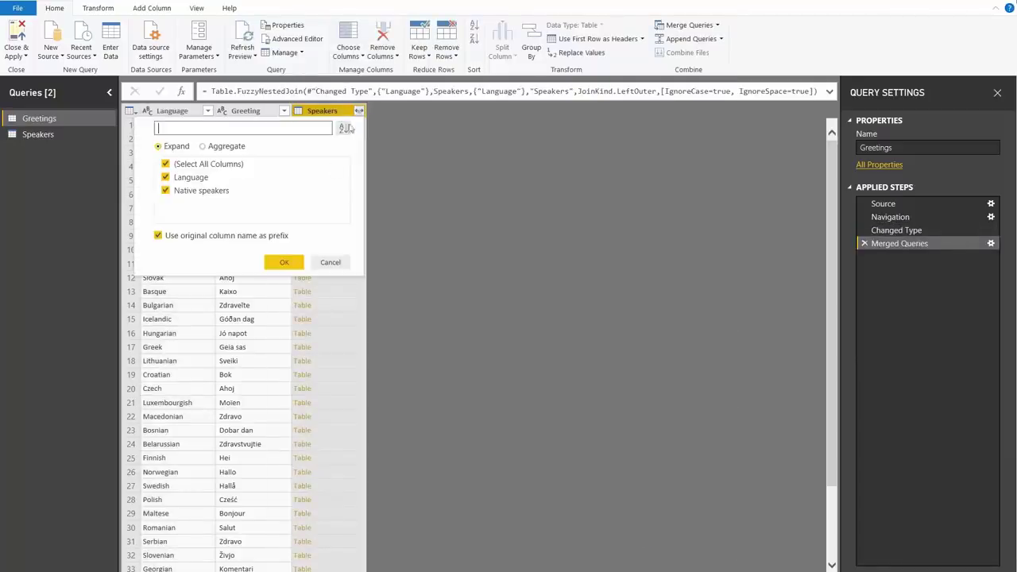
{"action": "left_click", "coordinate": [284, 262]}
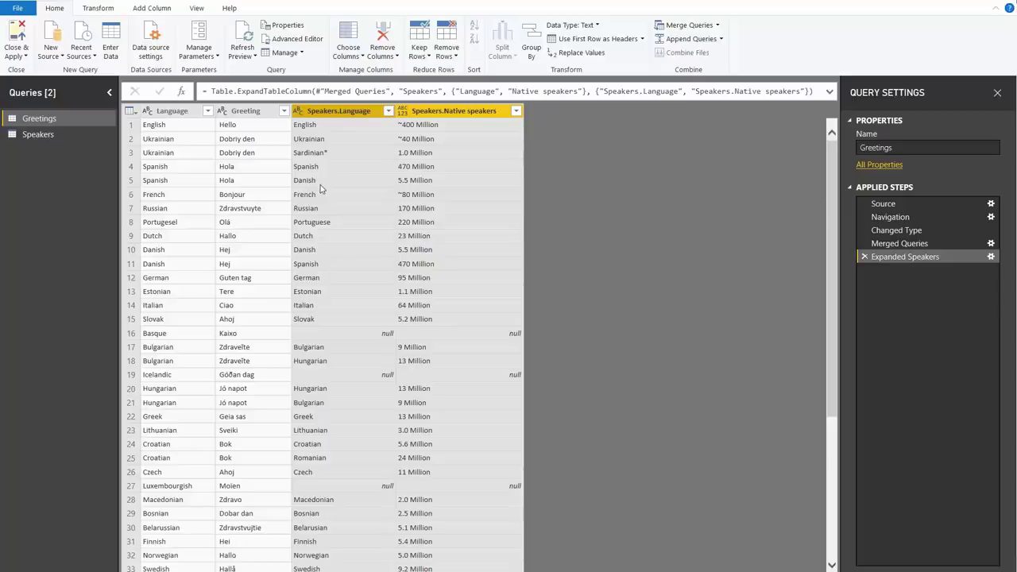
{"action": "left_click", "coordinate": [864, 257]}
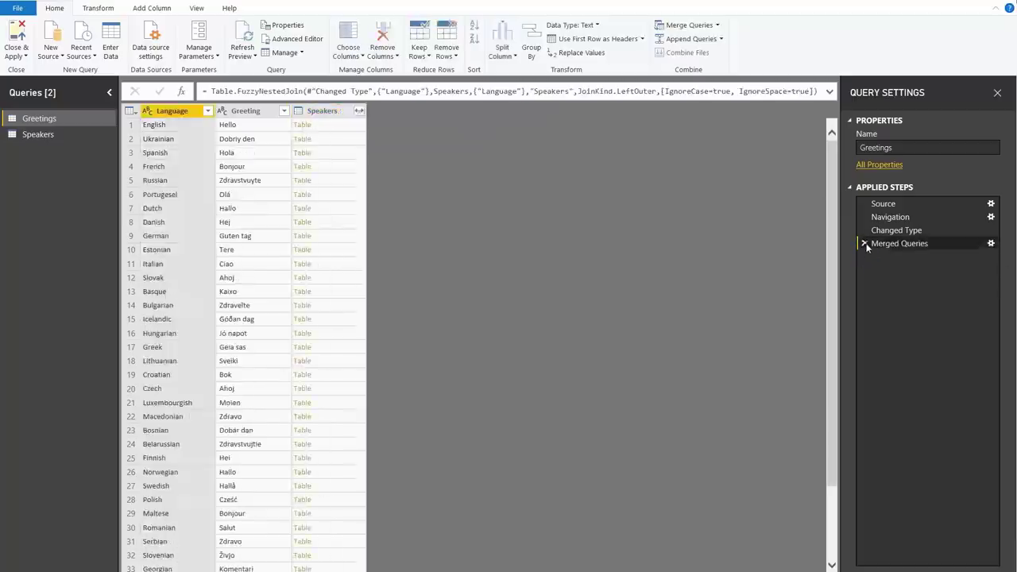
Step: Delete the Merged Queries step and set up a new merge with Speakers on Language
{"action": "left_click", "coordinate": [864, 243]}
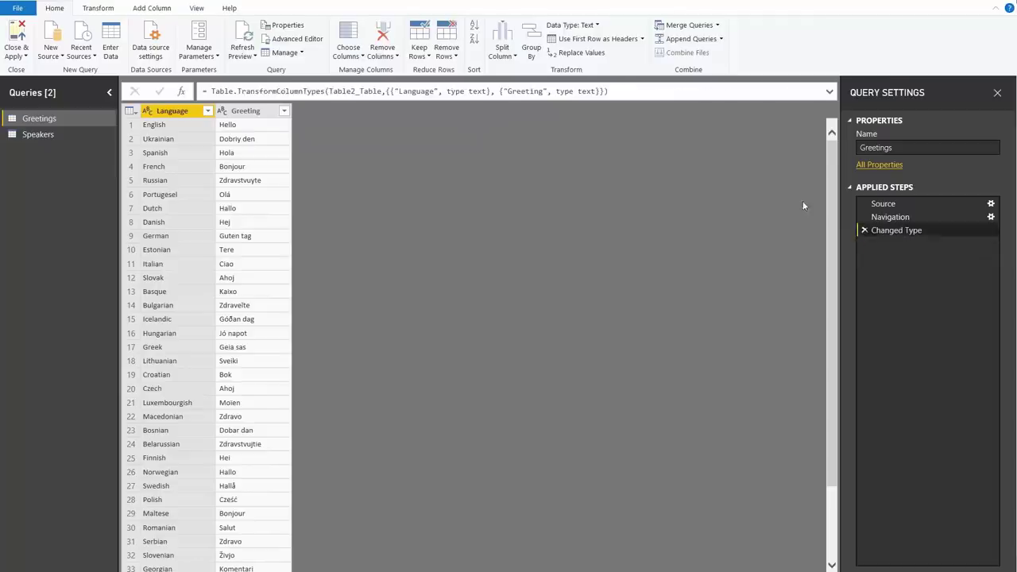
{"action": "left_click", "coordinate": [690, 25]}
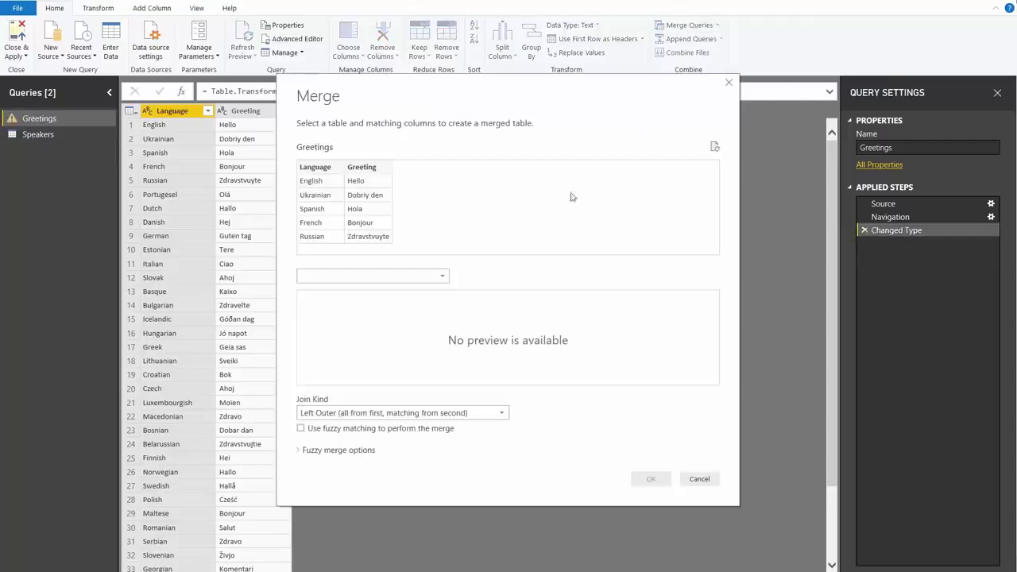
{"action": "left_click", "coordinate": [400, 277]}
{"action": "left_click", "coordinate": [368, 302]}
{"action": "left_click", "coordinate": [324, 168]}
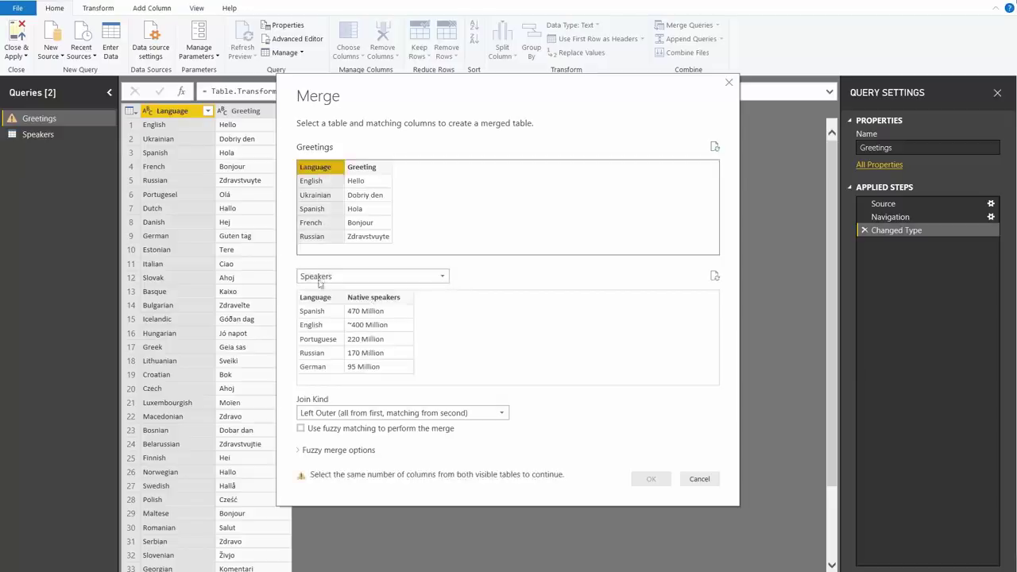
{"action": "left_click", "coordinate": [318, 298]}
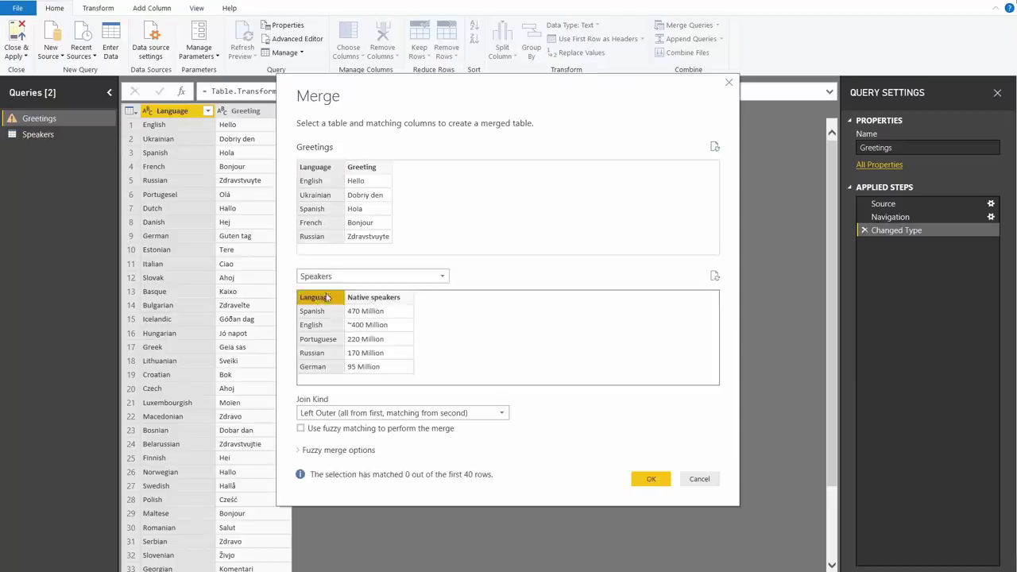
Step: Enable fuzzy matching with Maximum number of matches set to 1 and confirm
{"action": "left_click", "coordinate": [301, 429]}
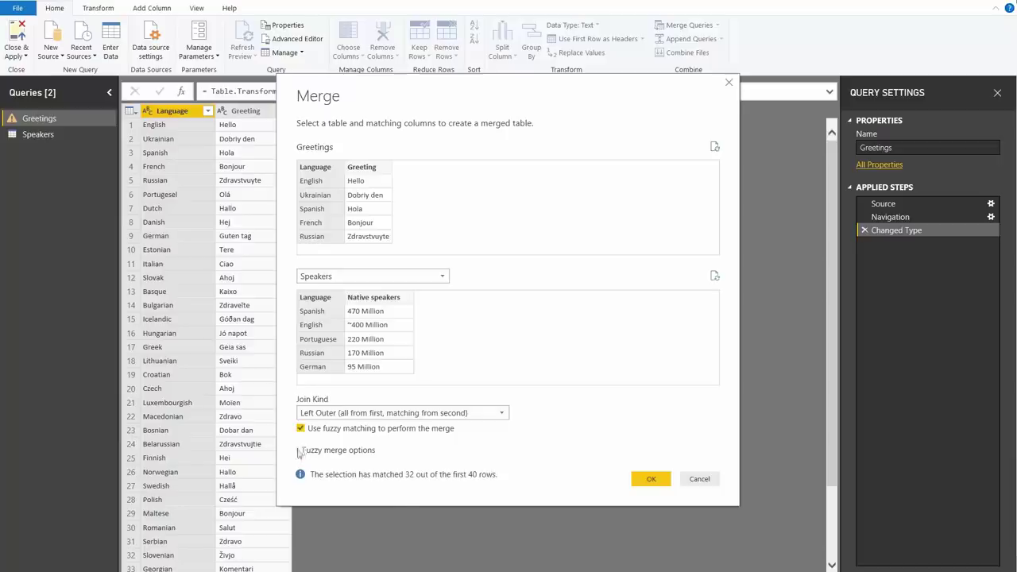
{"action": "left_click", "coordinate": [301, 451]}
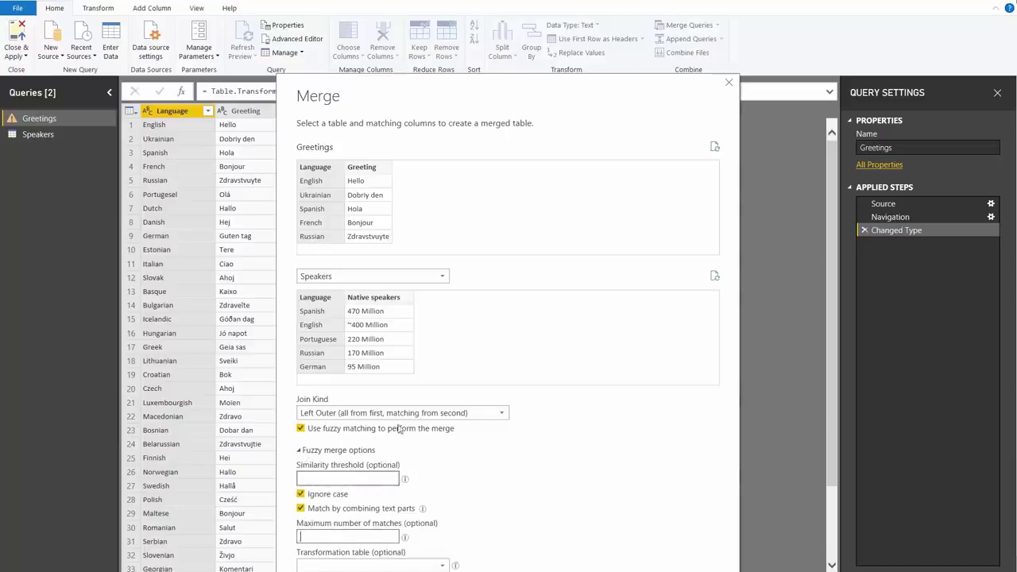
{"action": "scroll", "coordinate": [437, 96], "scroll_direction": "down", "scroll_amount": 2}
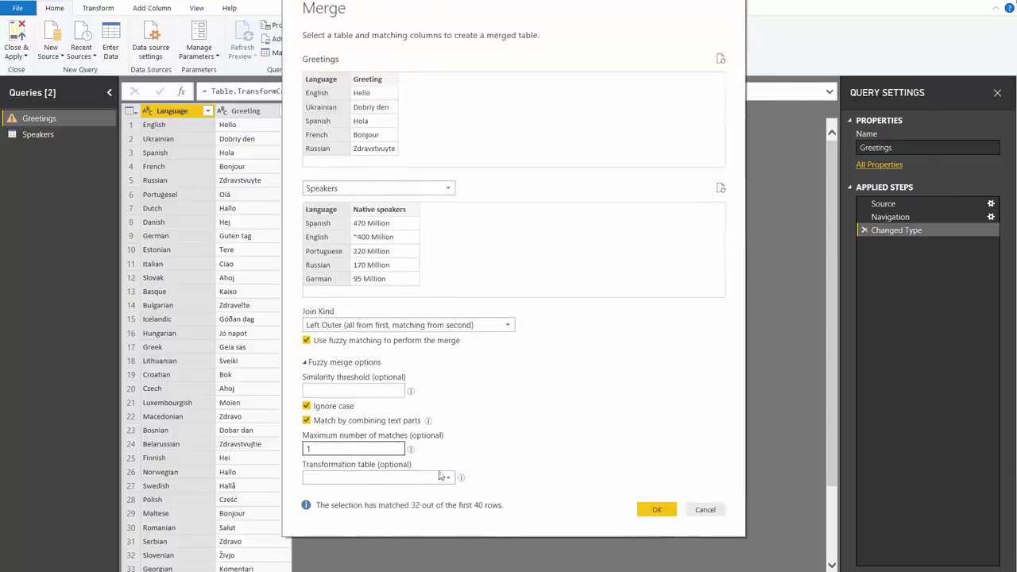
{"action": "left_click", "coordinate": [658, 511]}
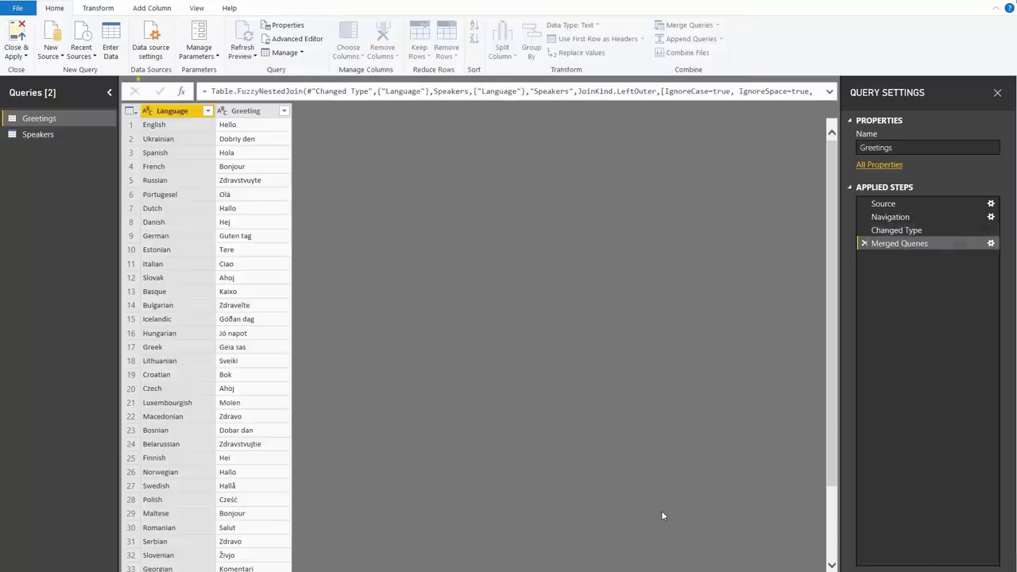
Step: Expand the Speakers column into Speakers.Language and Speakers.Native speakers columns
{"action": "left_click", "coordinate": [359, 110]}
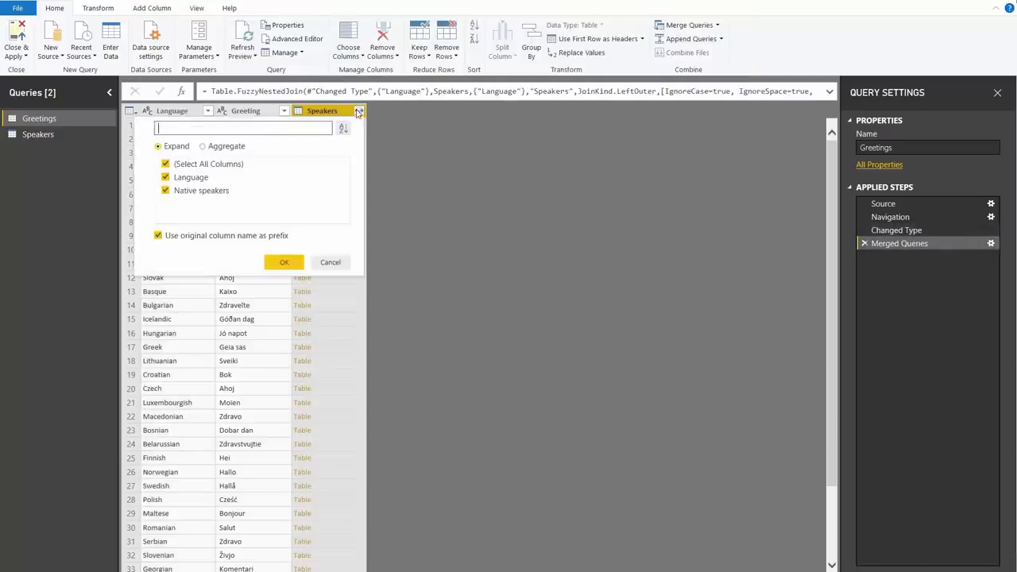
{"action": "left_click", "coordinate": [286, 263]}
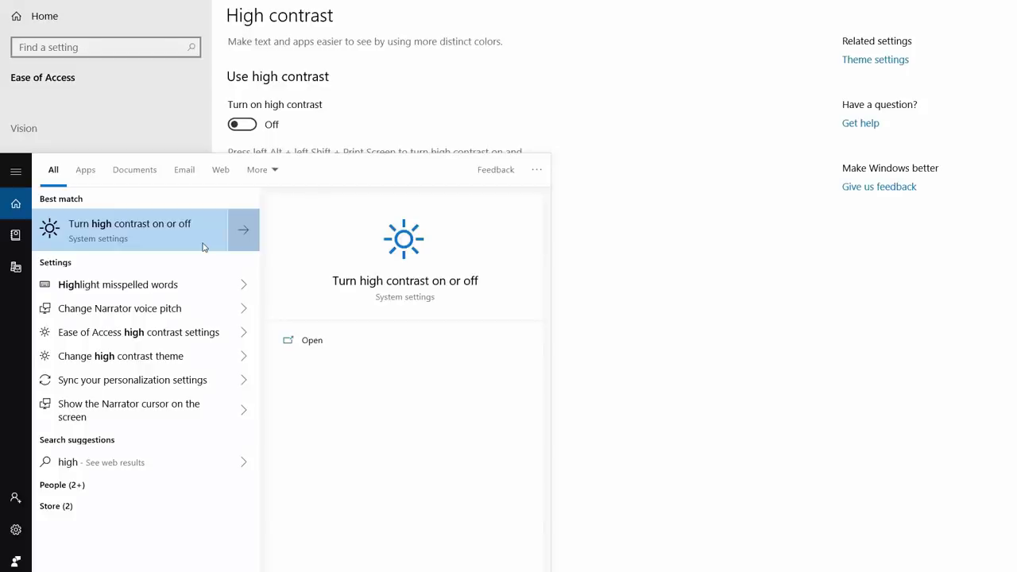
Step: Open the high contrast setting from the search results and switch it On
{"action": "left_click", "coordinate": [202, 247]}
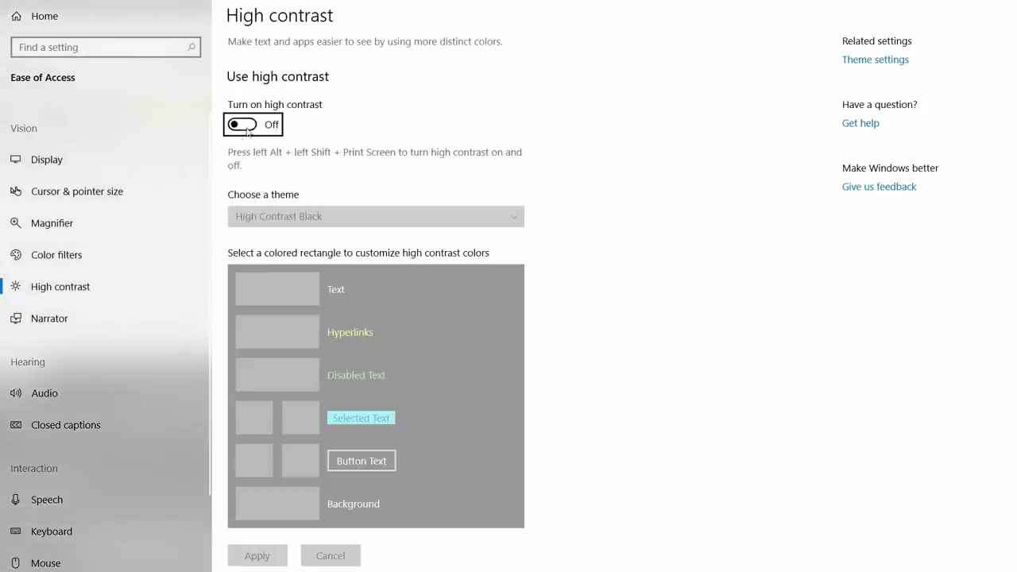
{"action": "left_click", "coordinate": [249, 127]}
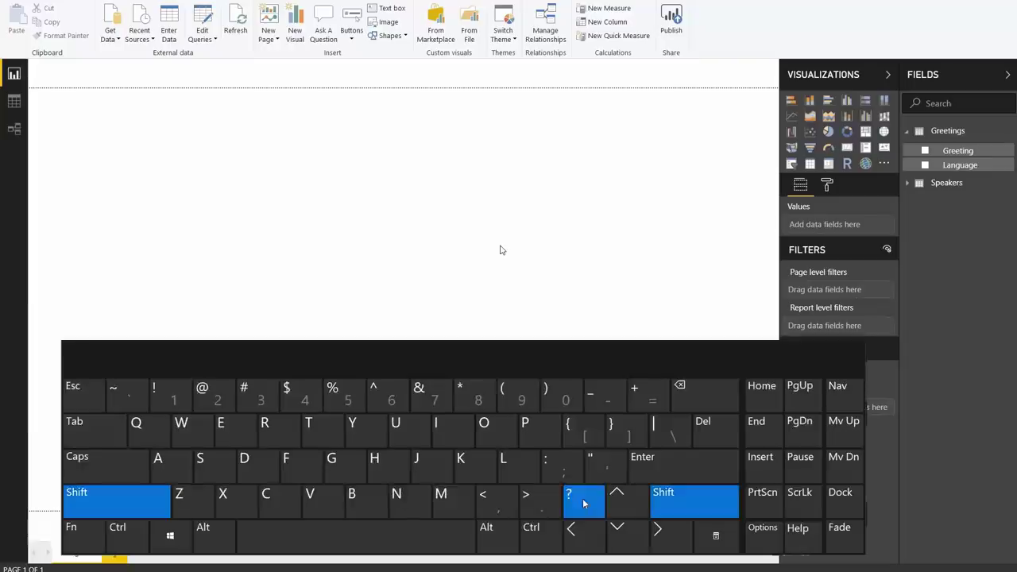
Step: Open the Keyboard shortcuts dialog with Shift+? and scroll down to Slicer accessibility
{"action": "key", "text": "shift+slash"}
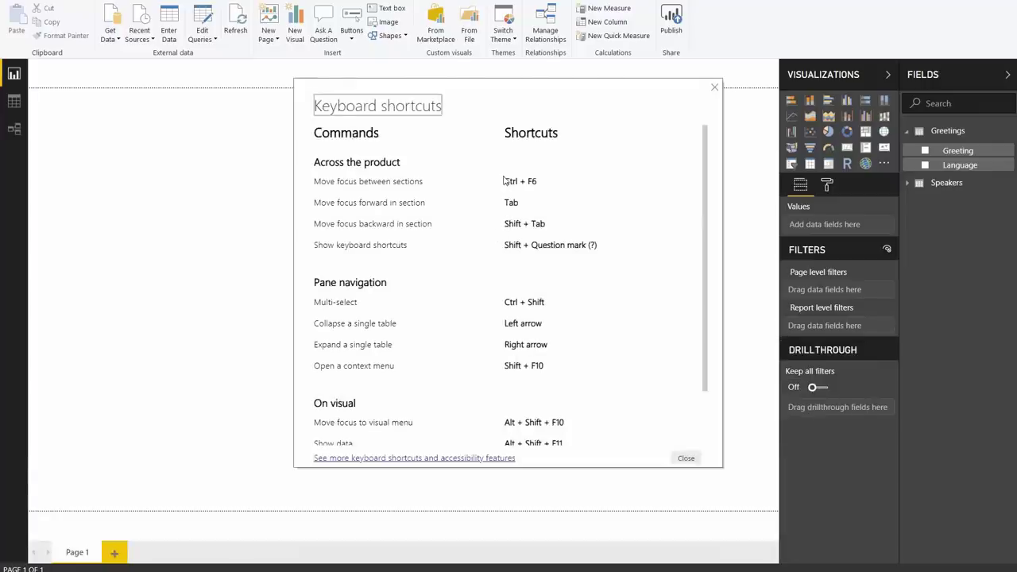
{"action": "scroll", "coordinate": [474, 311], "scroll_direction": "down", "scroll_amount": 2}
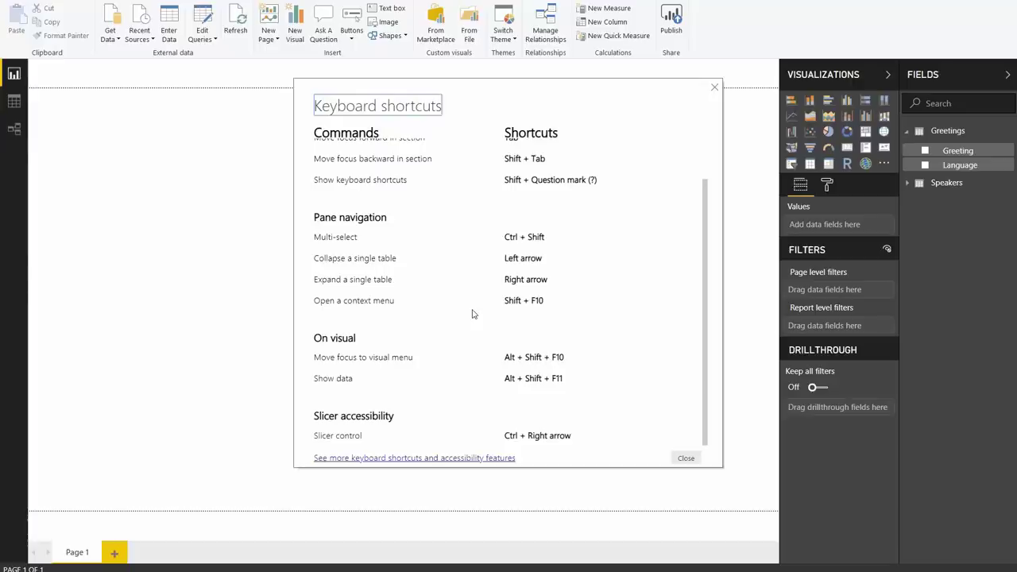